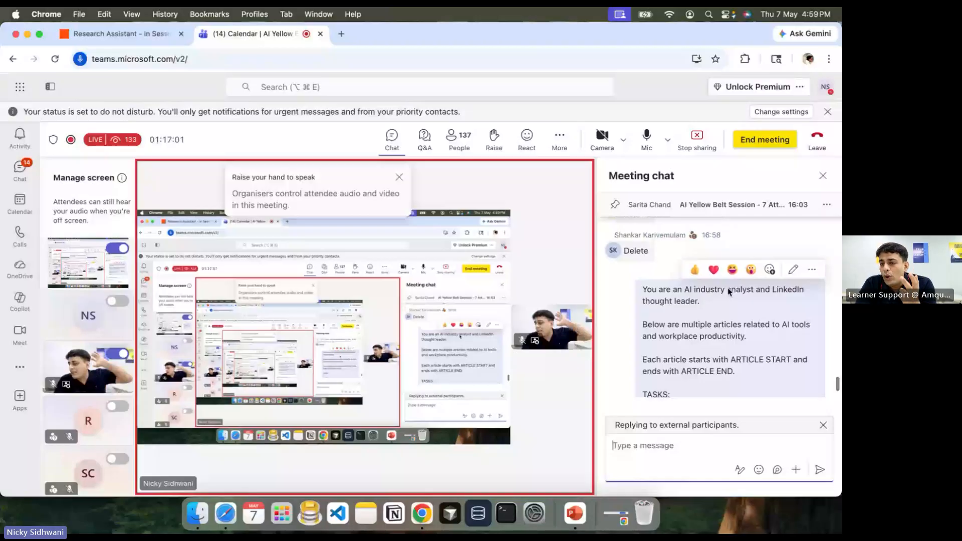
scroll(729, 292, down, 2)
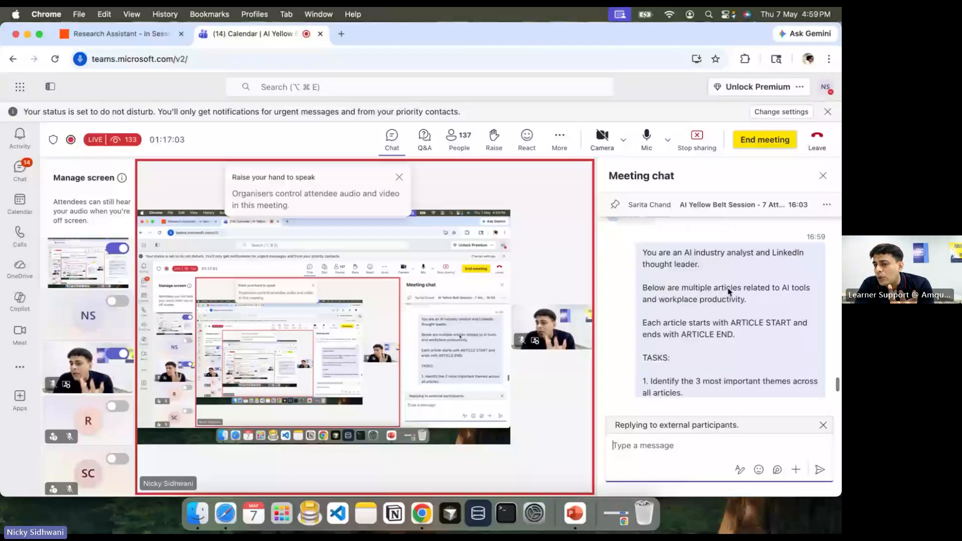
scroll(706, 293, down, 1)
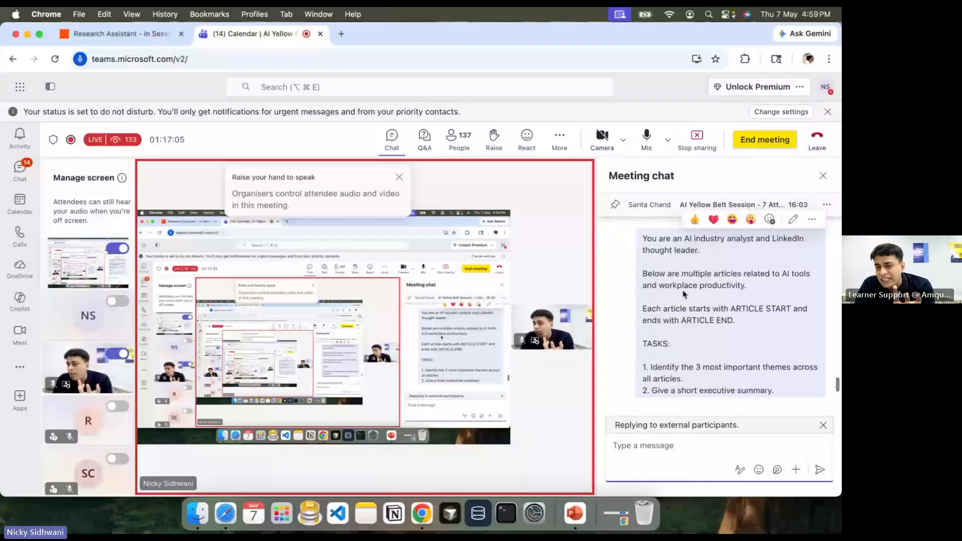
triple_click(692, 286)
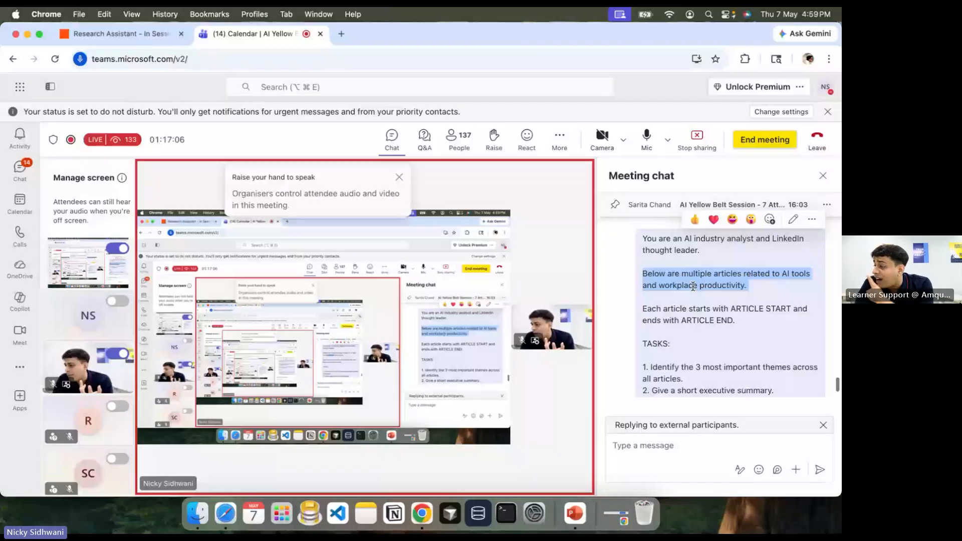
triple_click(753, 311)
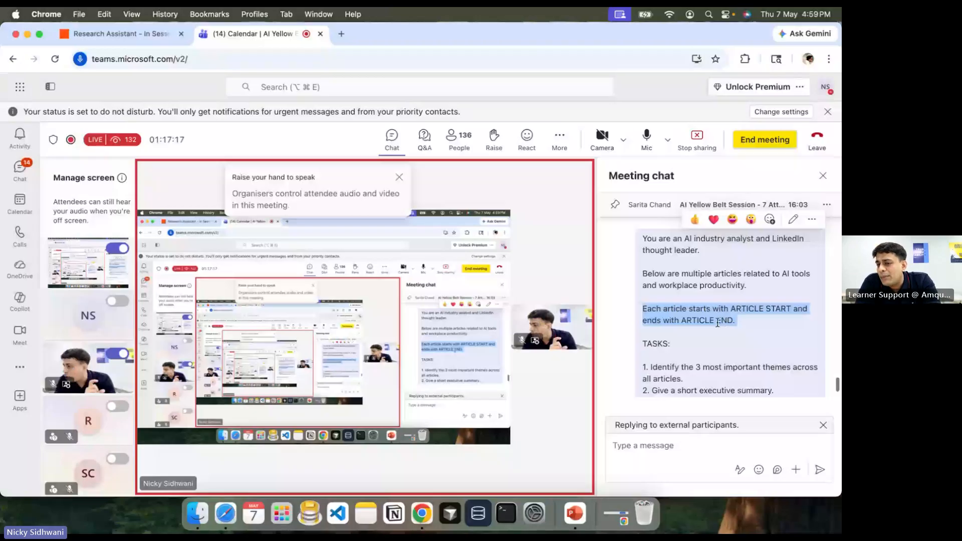
scroll(717, 323, down, 3)
drag(694, 307, 726, 314)
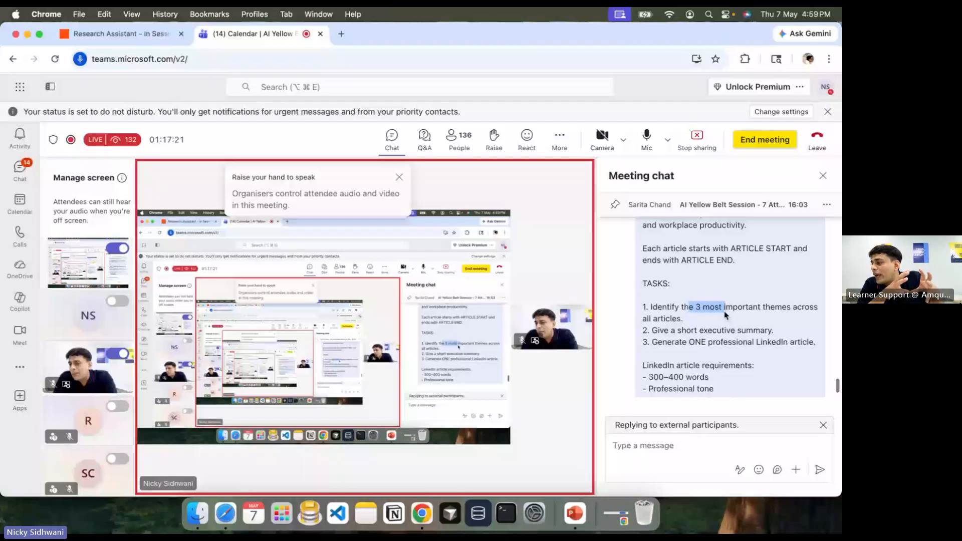
drag(726, 314, 759, 321)
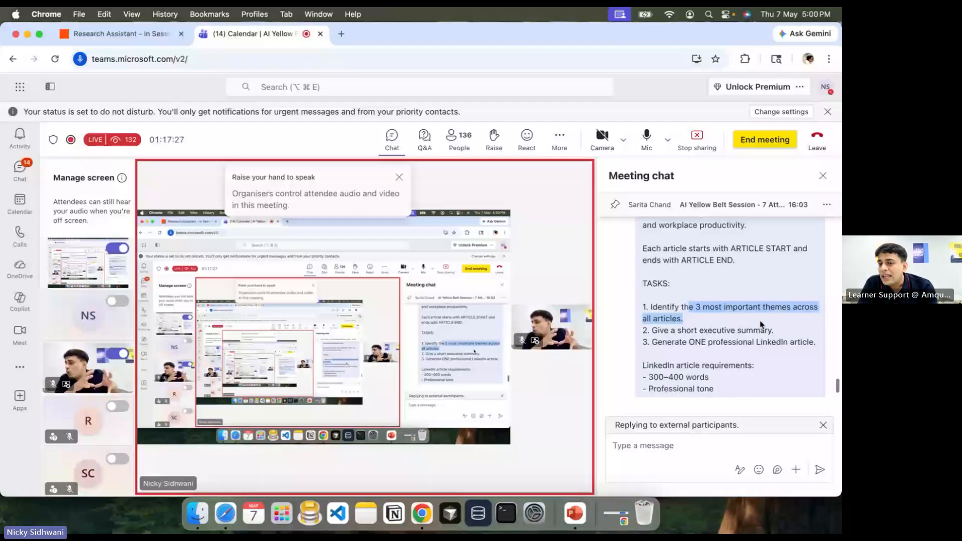
click(735, 326)
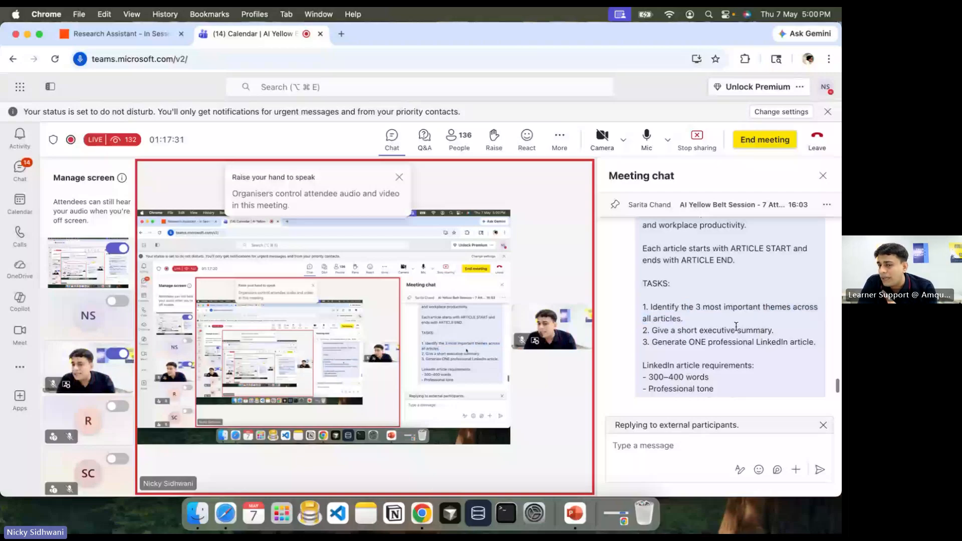
triple_click(736, 328)
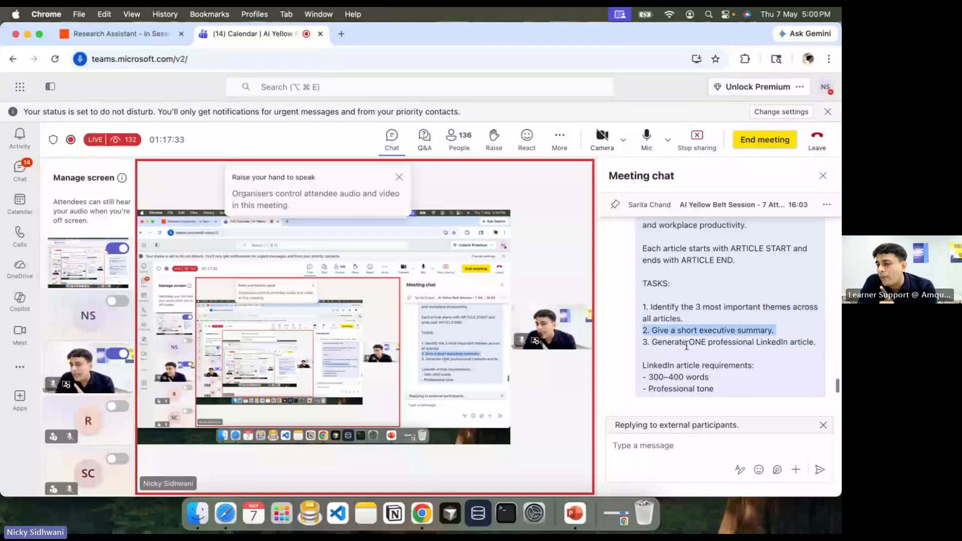
double_click(684, 343)
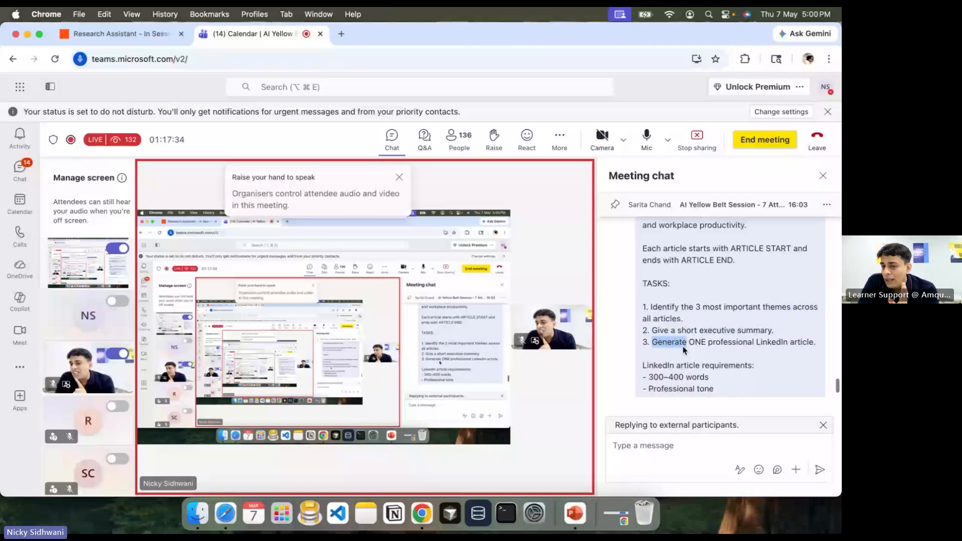
triple_click(682, 345)
scroll(682, 345, down, 1)
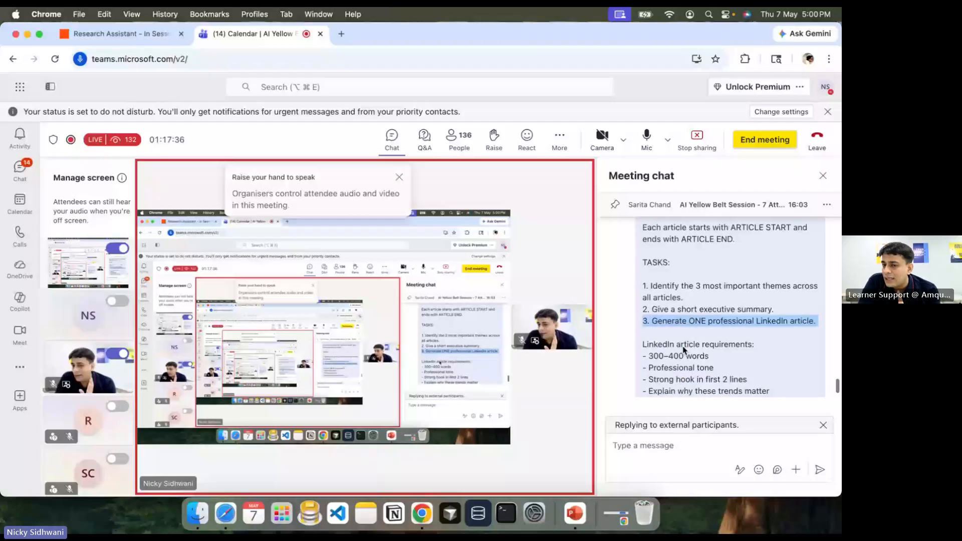
triple_click(682, 353)
scroll(682, 338, down, 1)
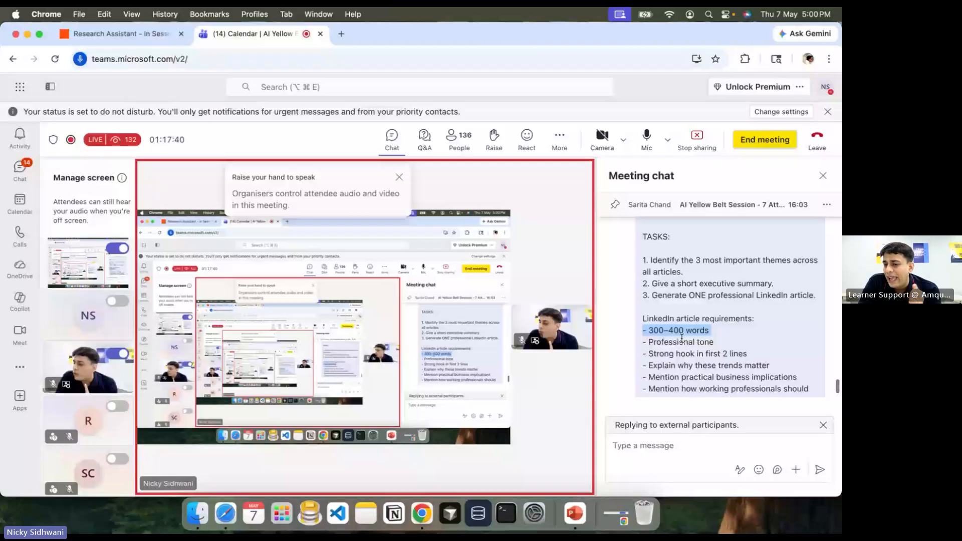
triple_click(686, 353)
scroll(689, 357, down, 1)
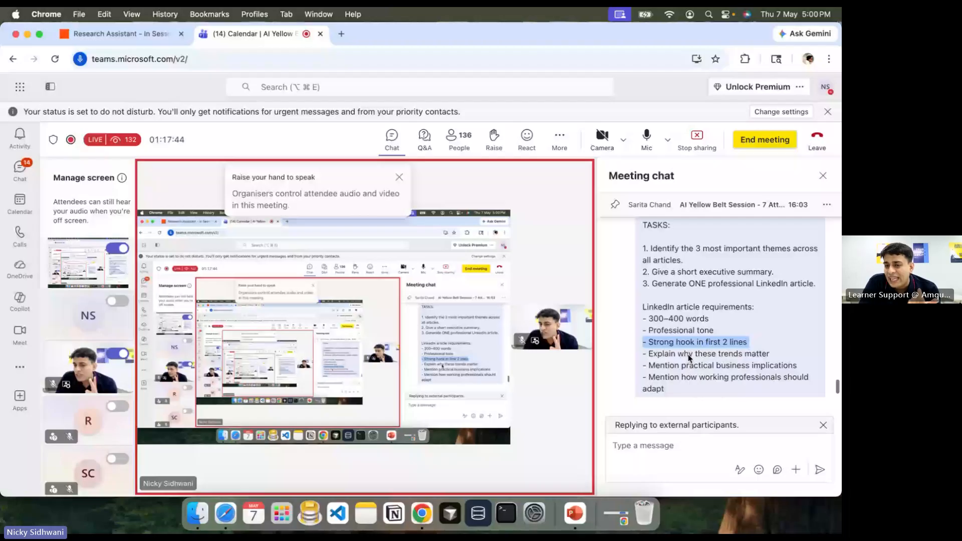
click(713, 359)
scroll(714, 358, down, 1)
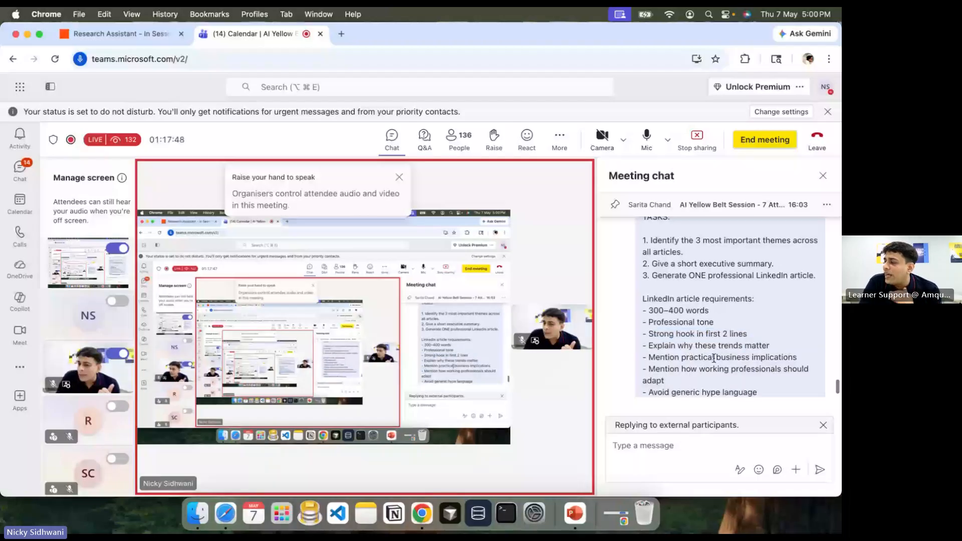
scroll(713, 358, down, 2)
triple_click(697, 345)
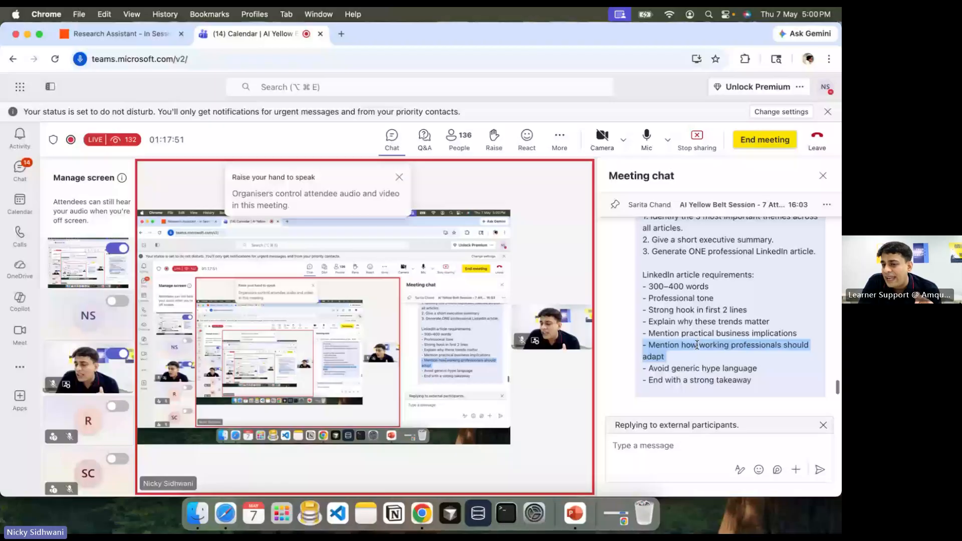
click(685, 361)
scroll(685, 360, down, 2)
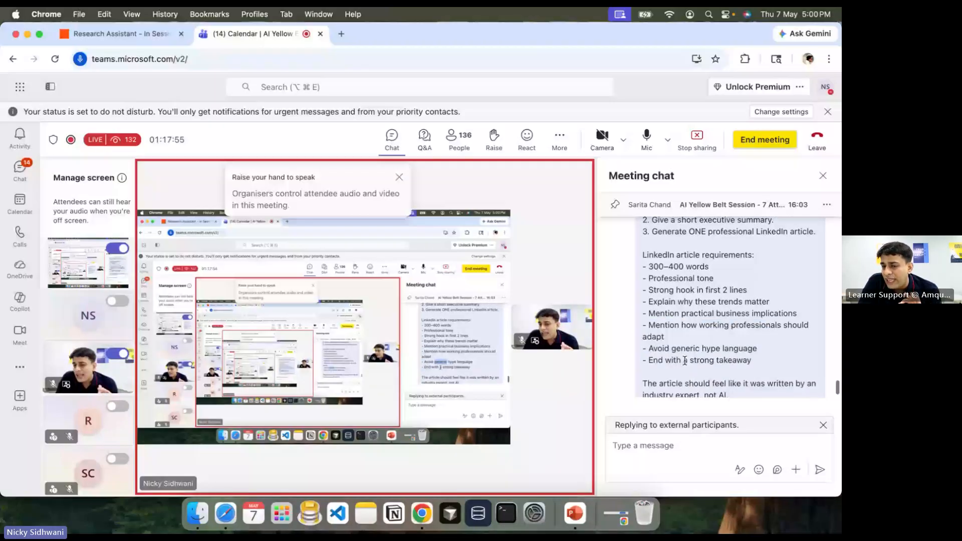
scroll(710, 307, down, 3)
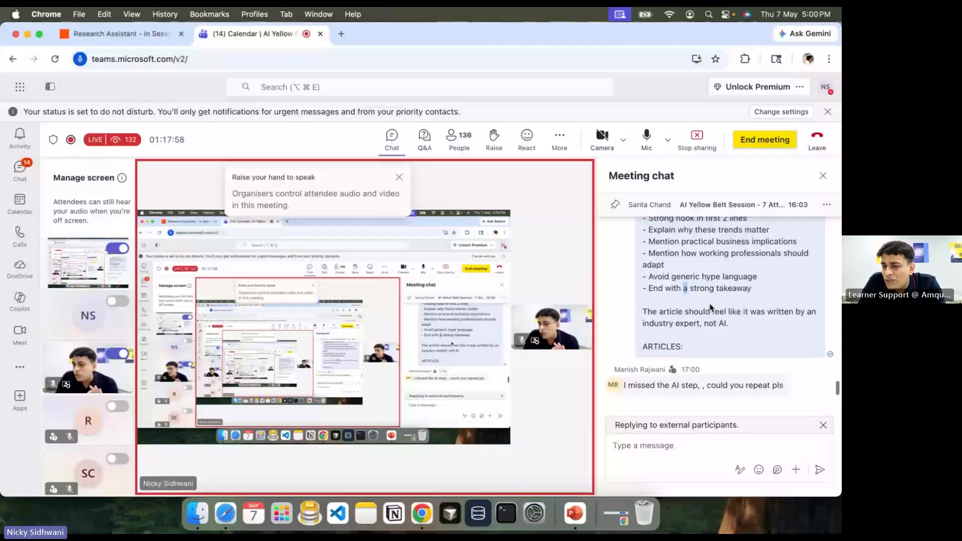
drag(658, 312, 761, 320)
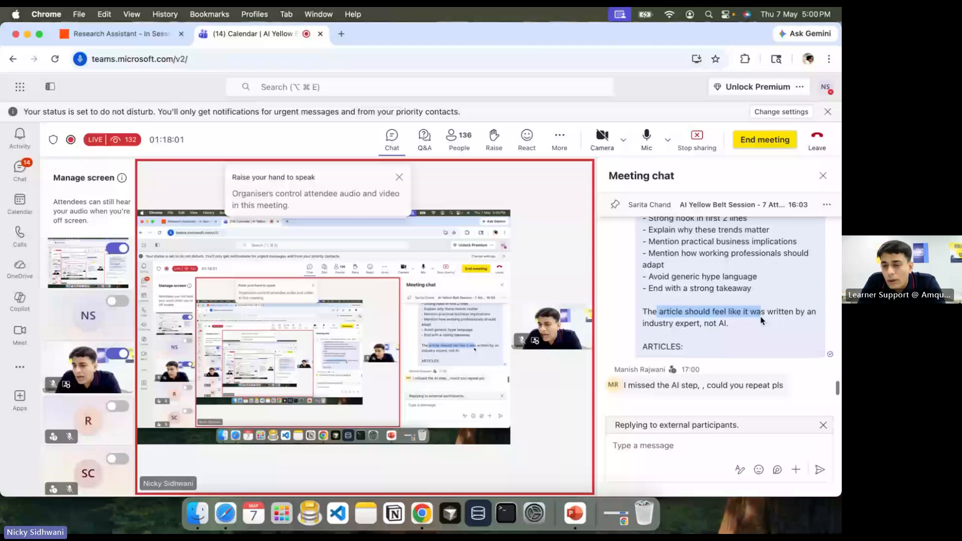
triple_click(655, 319)
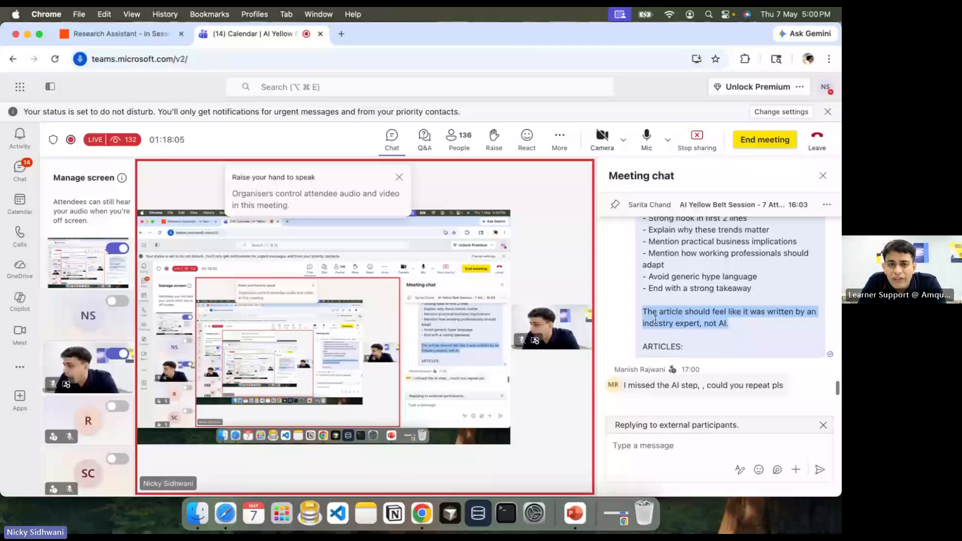
key(super+Tab)
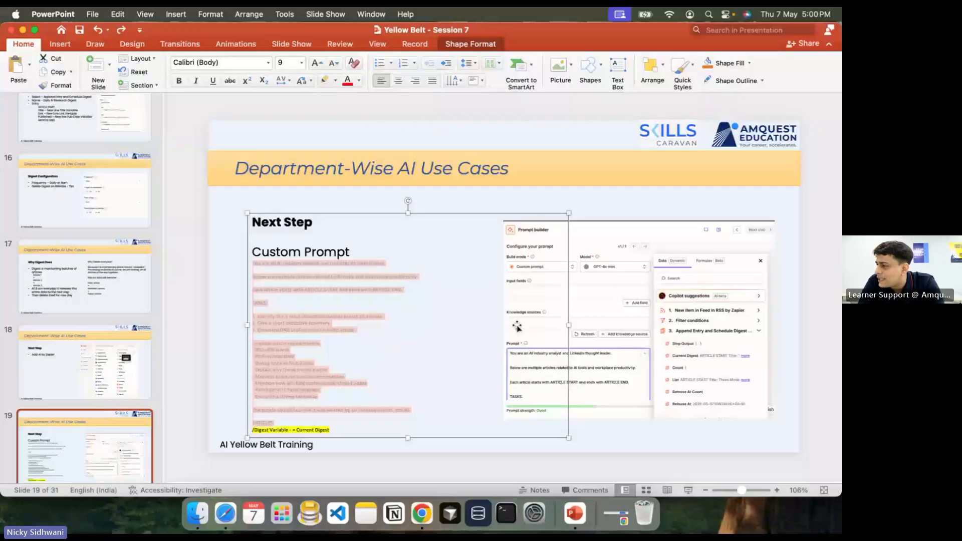
Step: After viewing the Custom Prompt slide, return to the Zapier prompt builder with the analyst prompt
key(super+Tab)
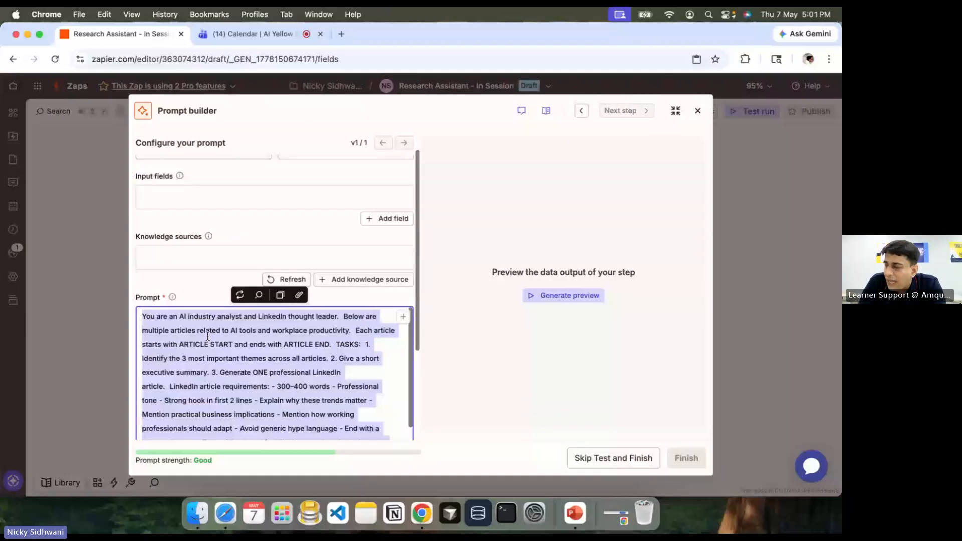
Step: Place the cursor after 'ARTICLES:' at the end of the prompt and open the data picker
scroll(207, 337, up, 1)
scroll(207, 335, up, 1)
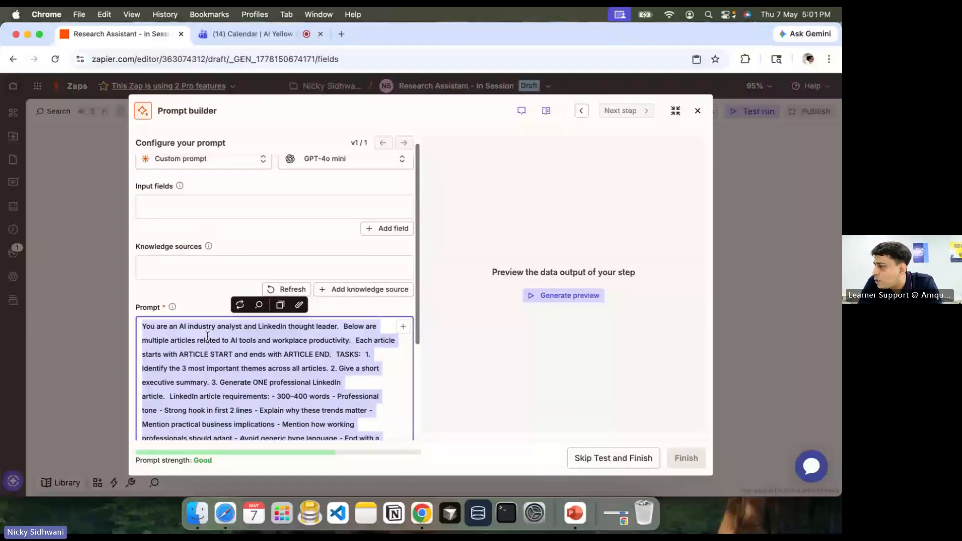
scroll(207, 336, down, 2)
scroll(208, 337, down, 1)
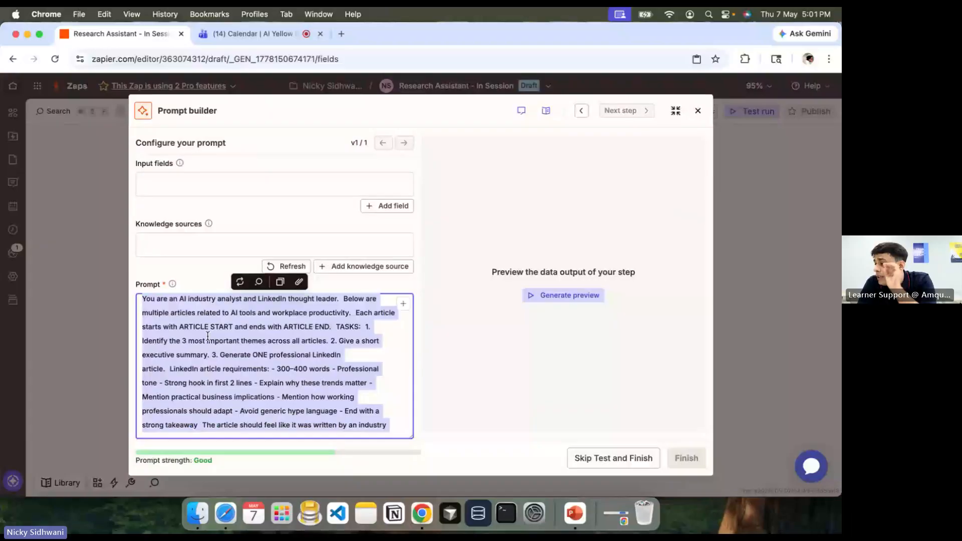
scroll(207, 335, down, 1)
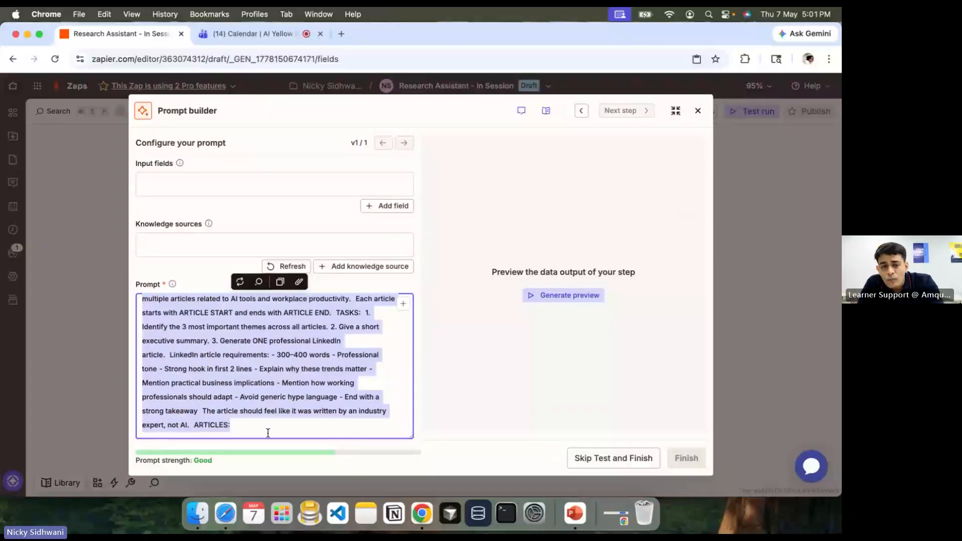
click(248, 423)
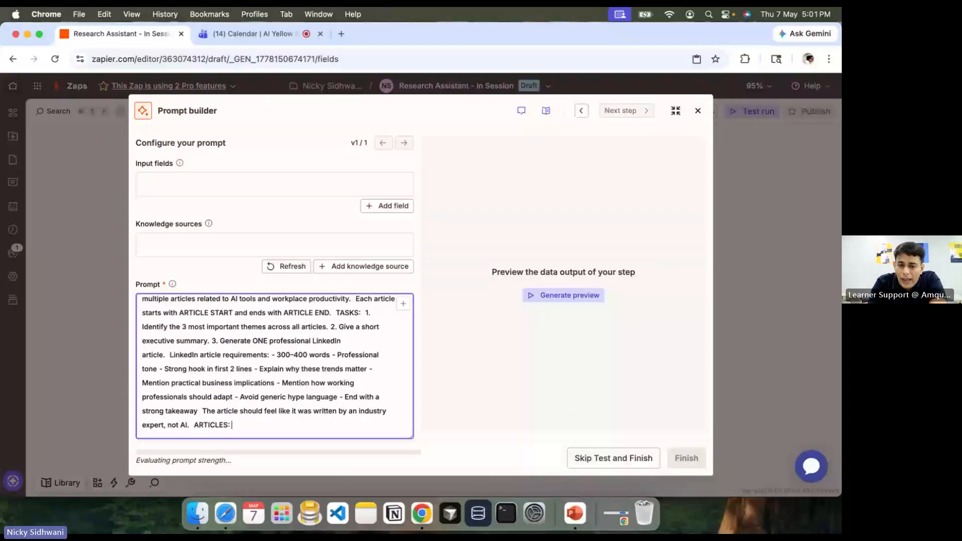
text(/)
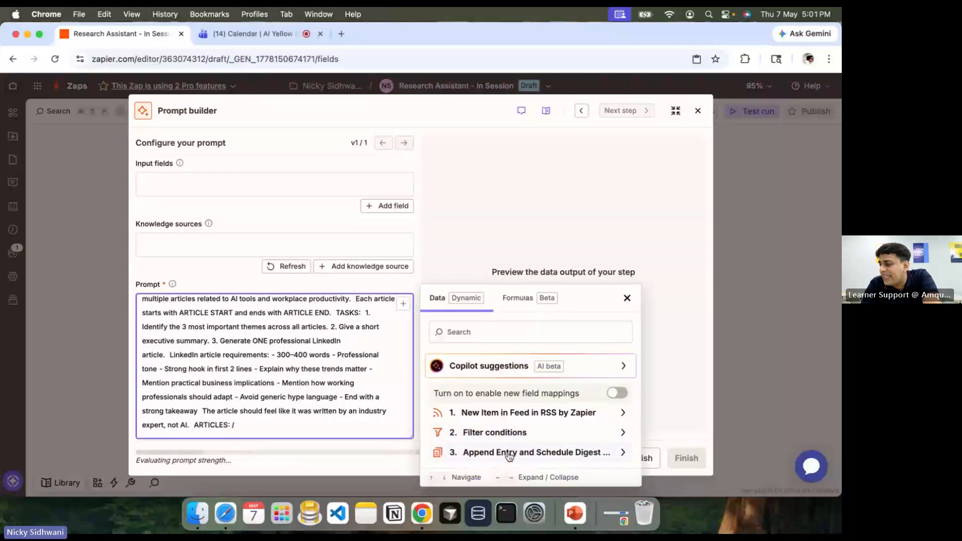
Step: Insert step 3's Current Digest field after ARTICLES: and close the data picker
click(540, 453)
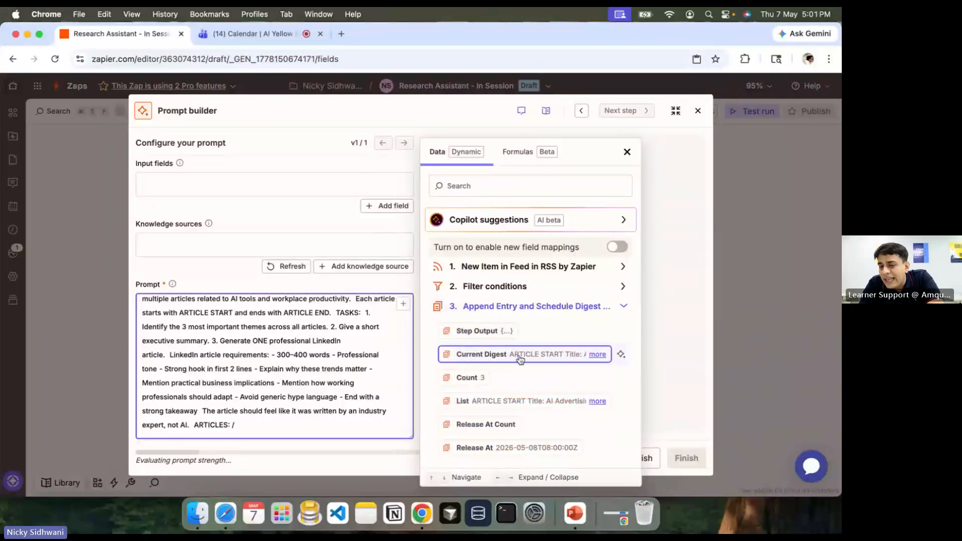
click(592, 355)
scroll(566, 386, down, 5)
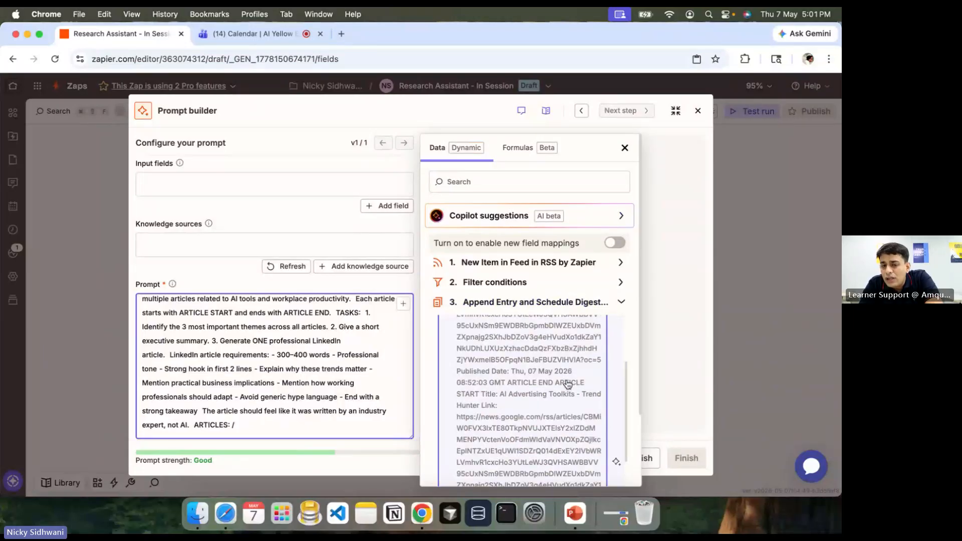
scroll(566, 383, up, 4)
click(498, 351)
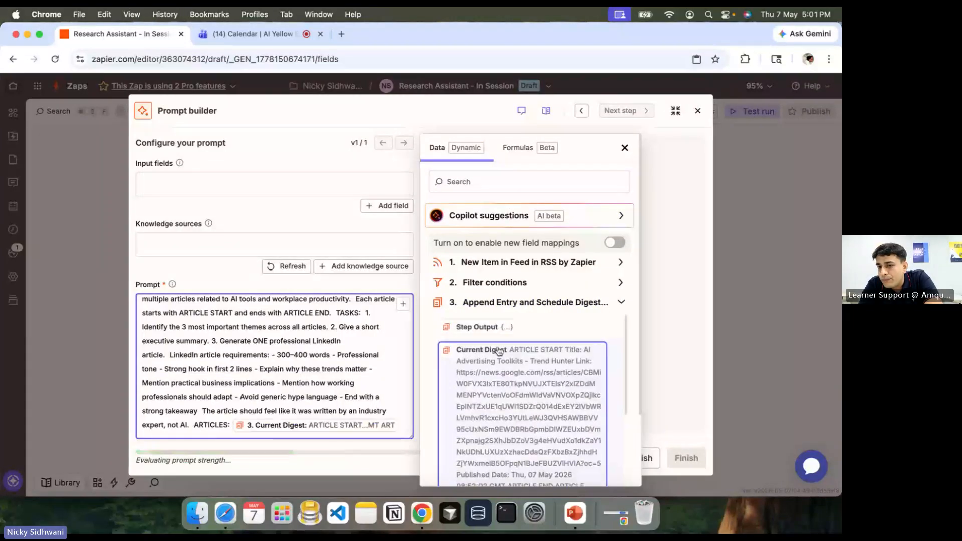
click(650, 344)
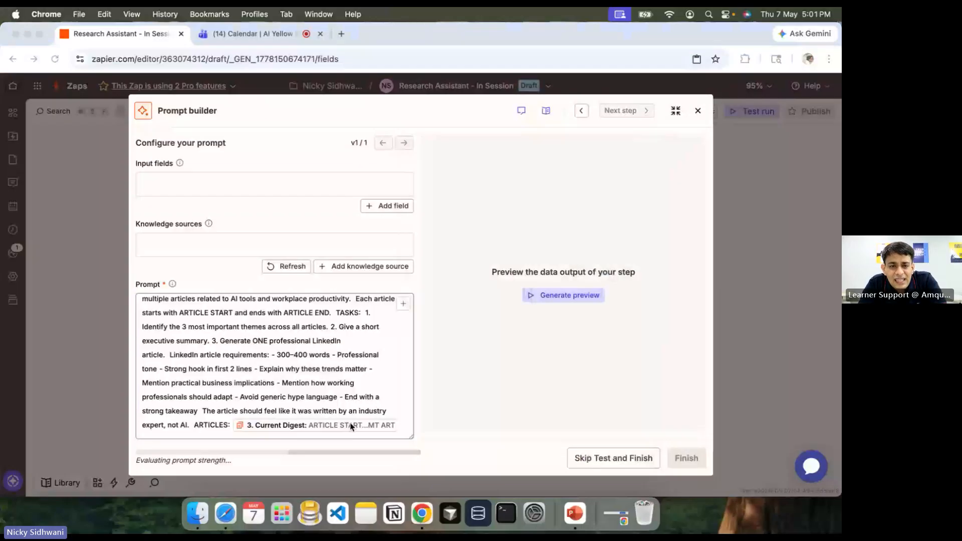
key(super+Tab)
Step: Copy the '/Digest Variable -> Current Digest' hint from slide 19 into the Teams meeting chat
triple_click(346, 430)
key(super+c)
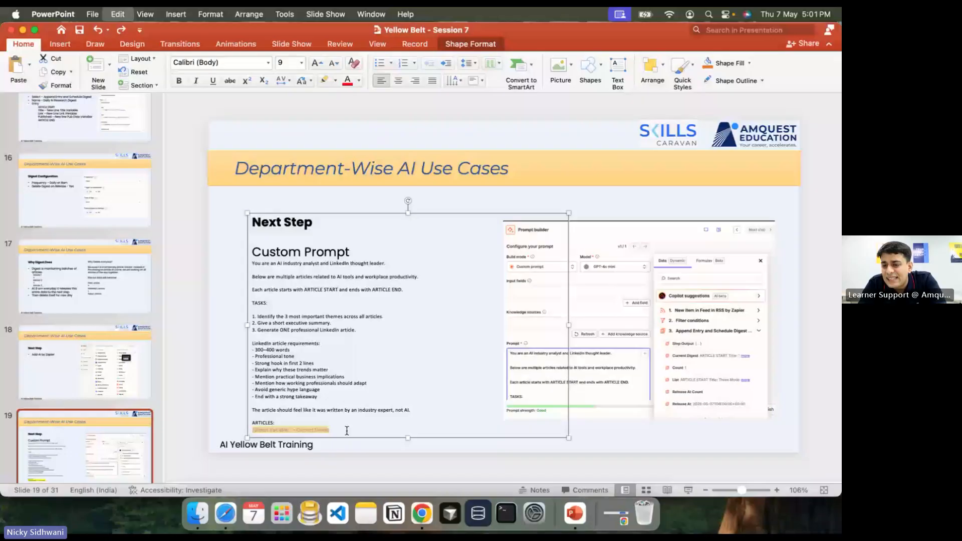
key(super+Tab)
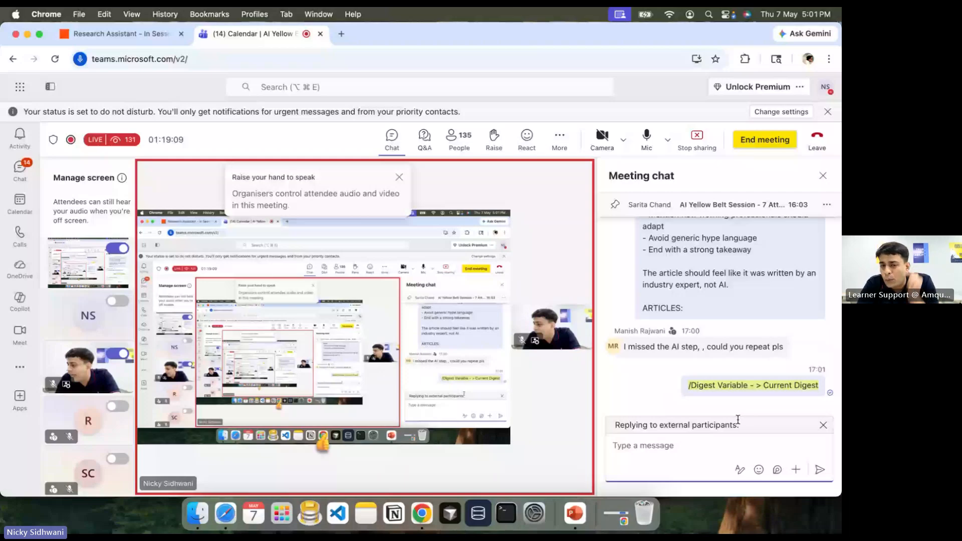
key(ctrl+shift+Tab)
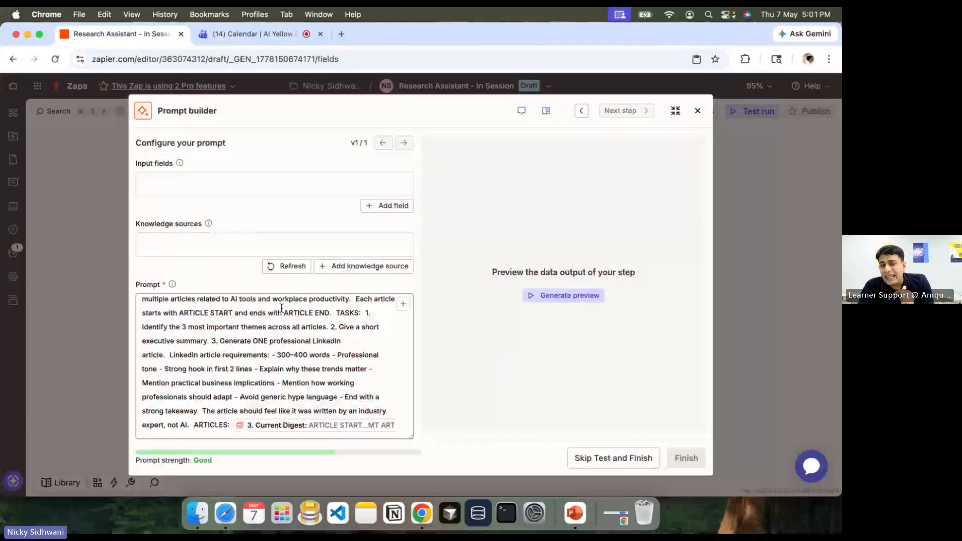
Step: Move ARTICLES: and the Current Digest chip onto a new final line of the prompt
scroll(281, 307, down, 1)
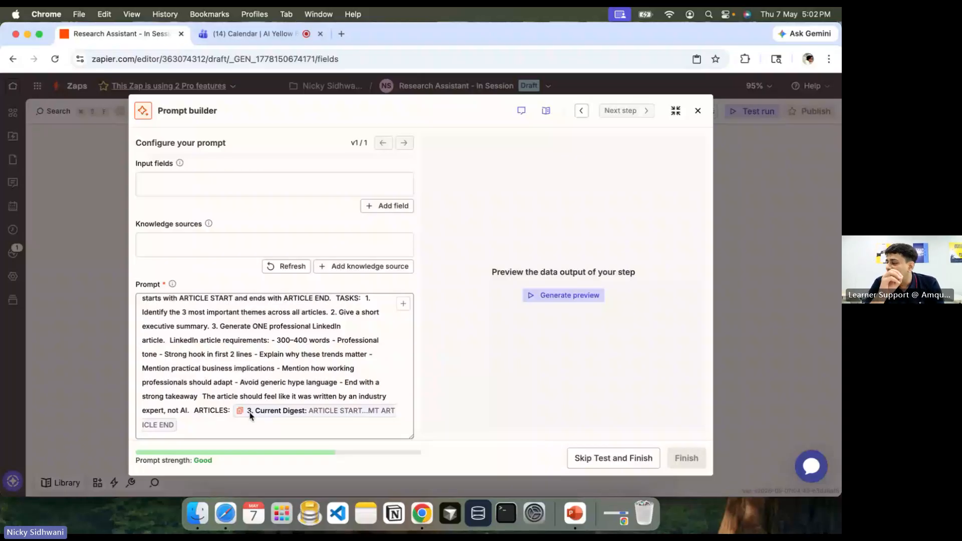
scroll(250, 416, down, 5)
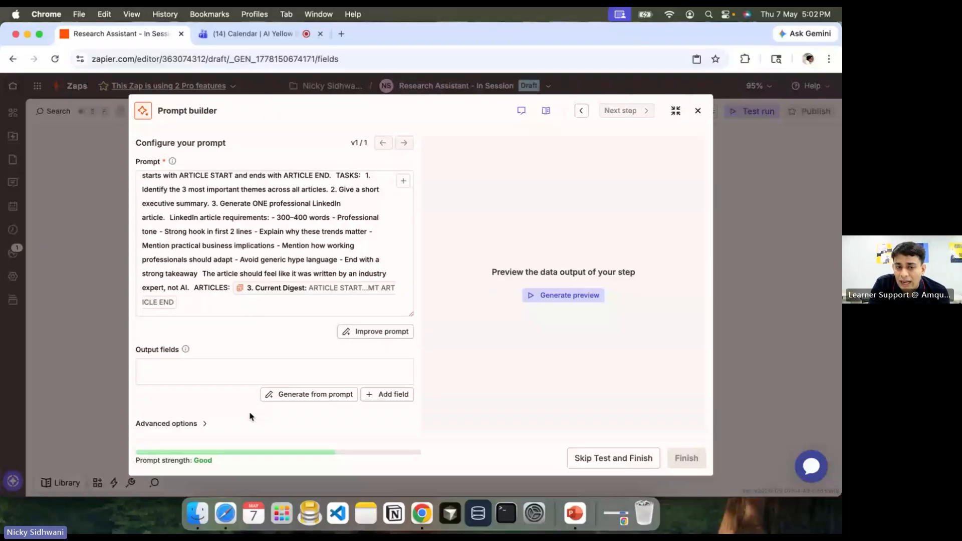
click(195, 284)
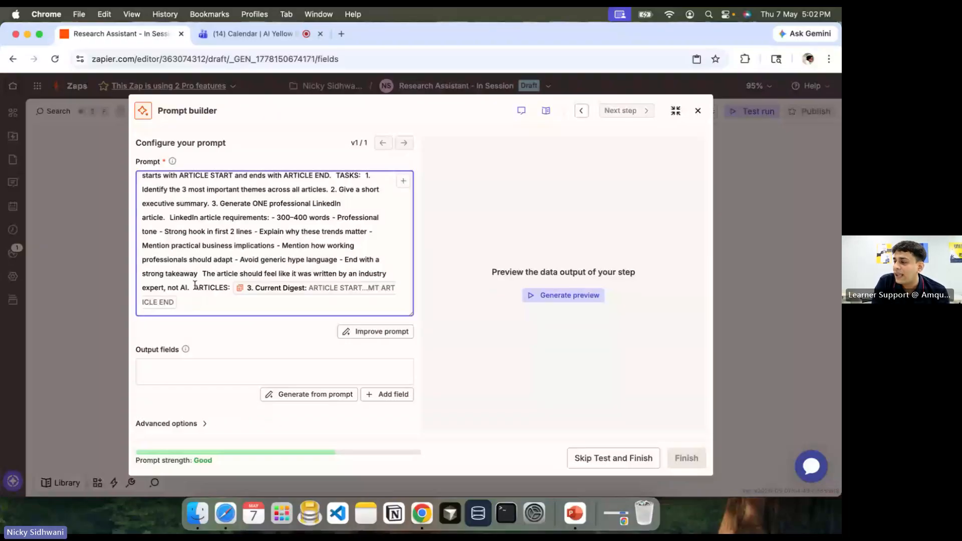
key(Return)
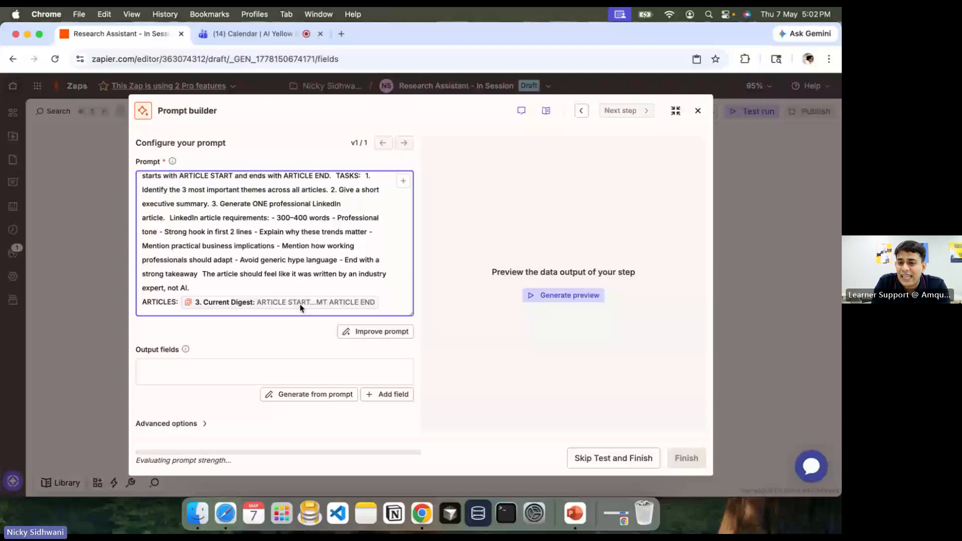
click(228, 34)
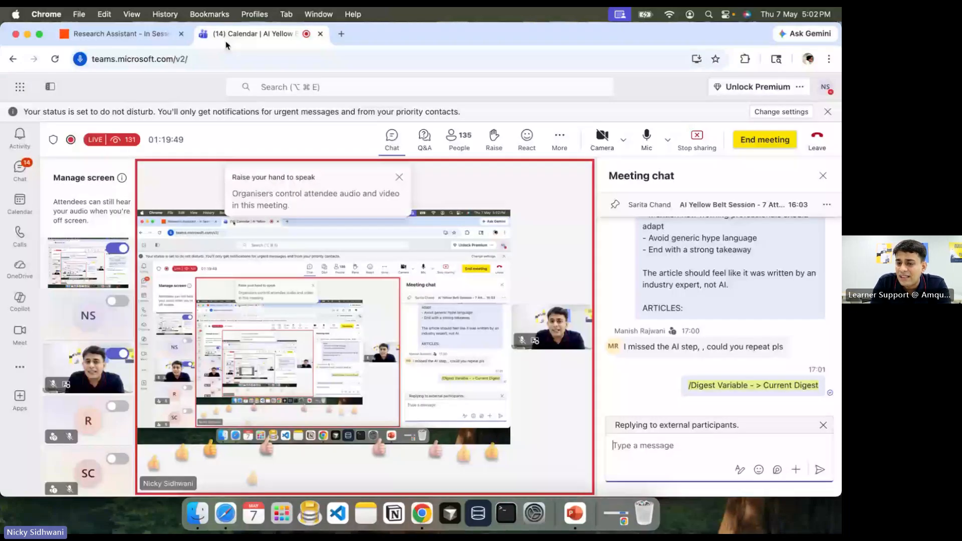
mouse_move(762, 395)
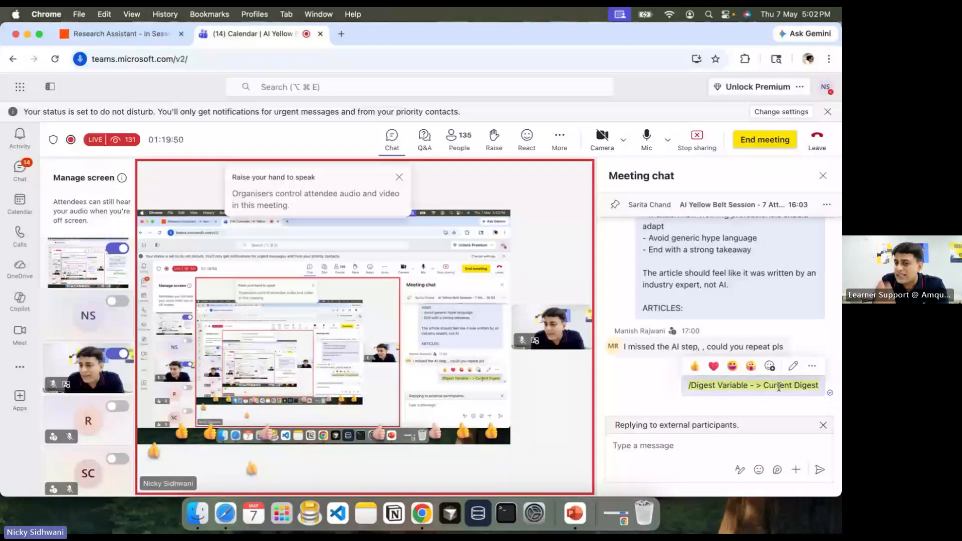
click(119, 34)
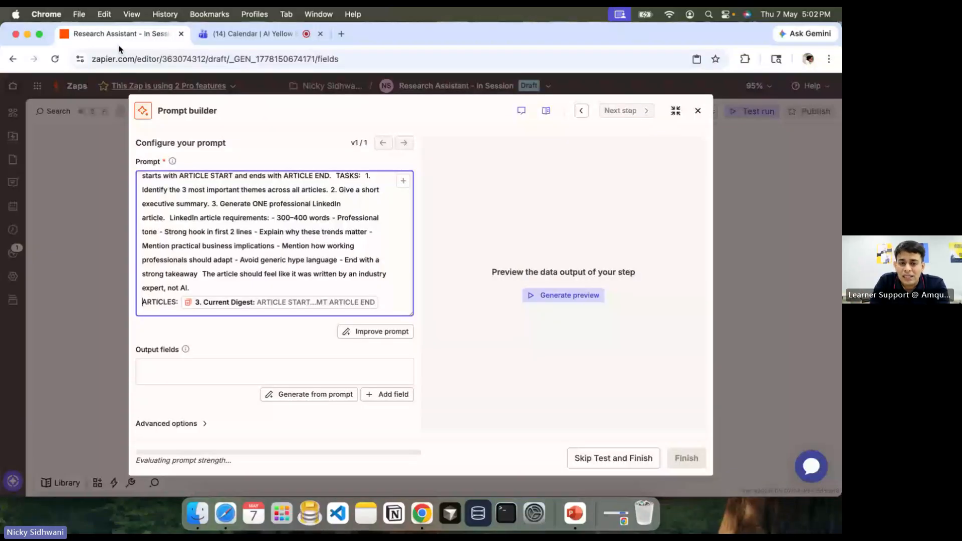
Step: Remove the stray slash at the prompt's end and highlight the Output fields label
click(387, 299)
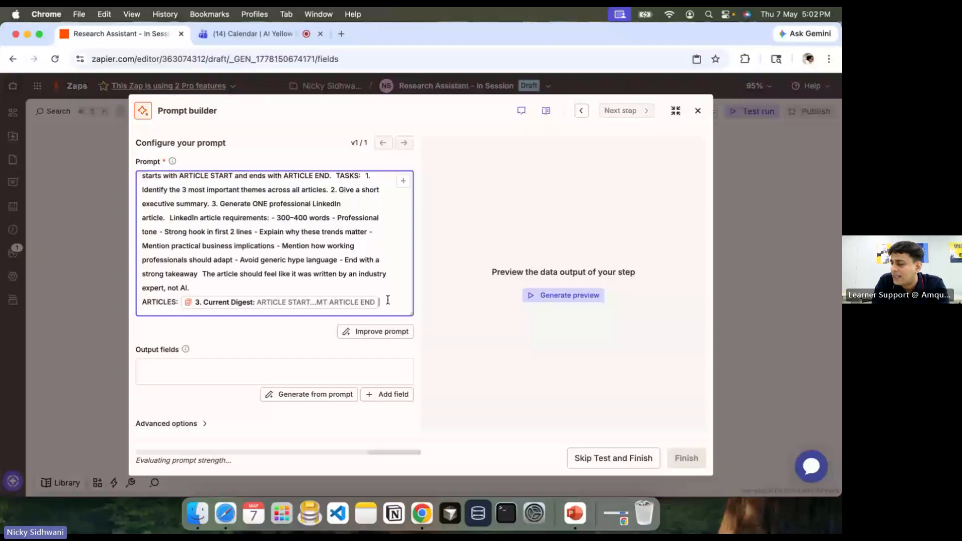
text(/)
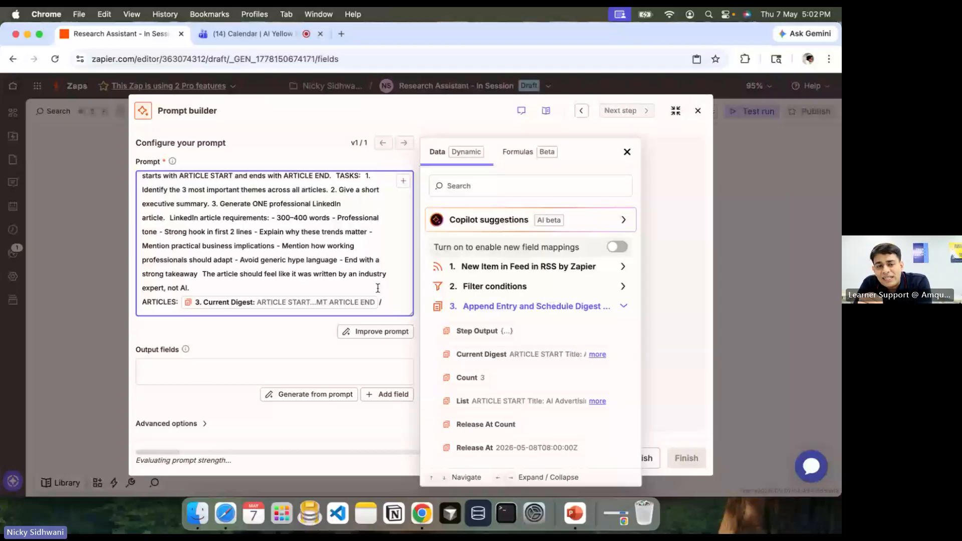
key(BackSpace)
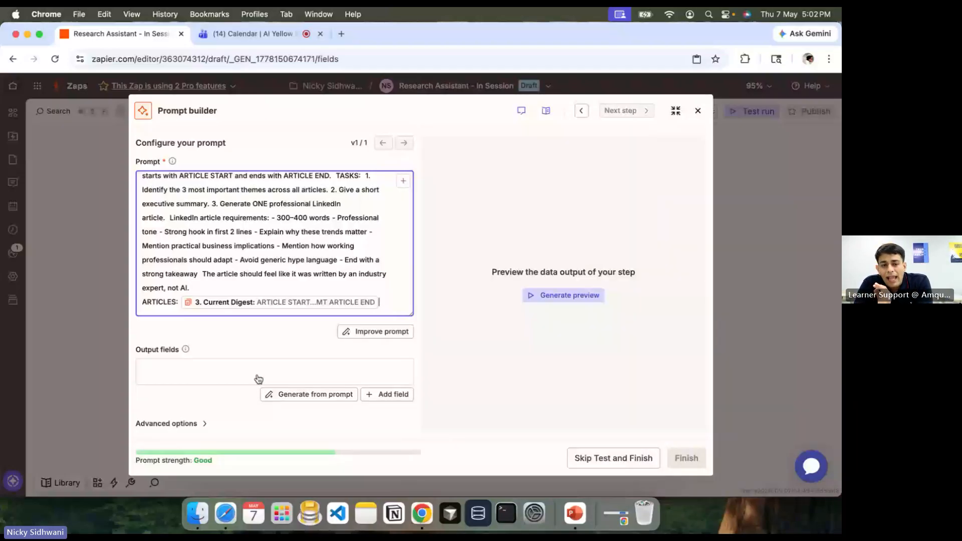
click(245, 348)
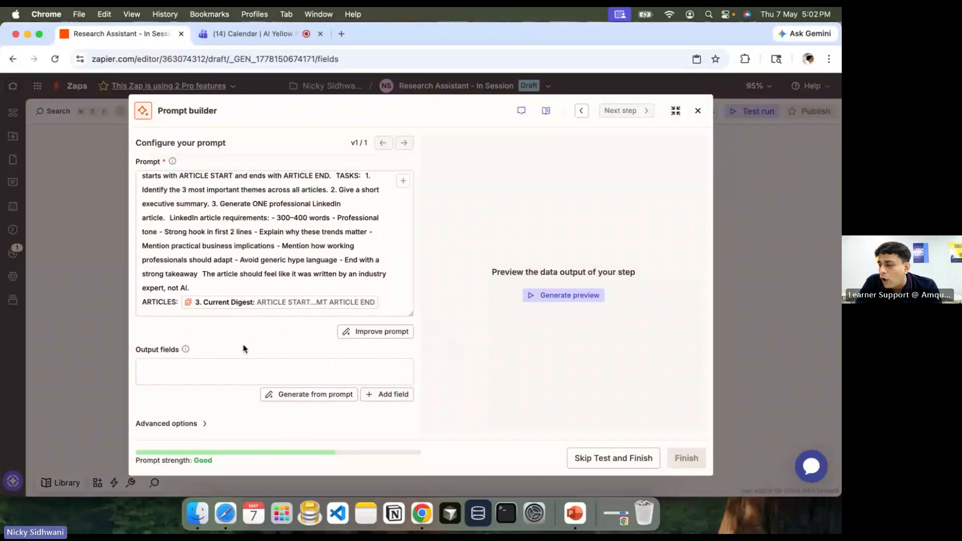
drag(244, 348, 134, 350)
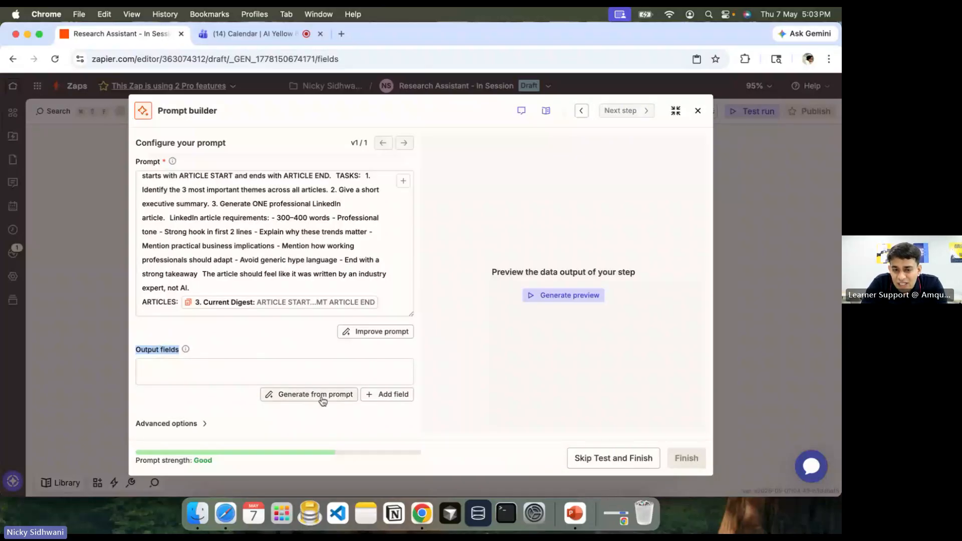
key(super+Tab)
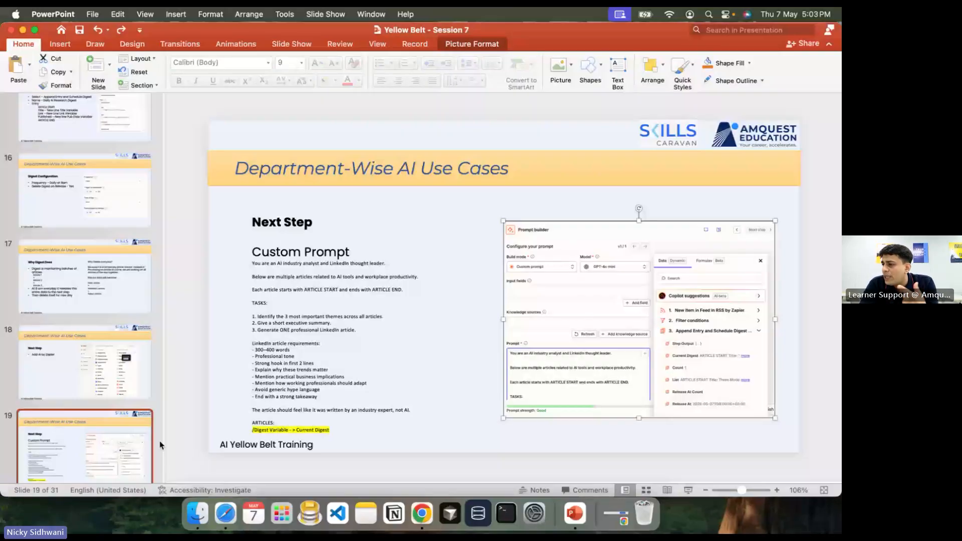
key(super+Tab)
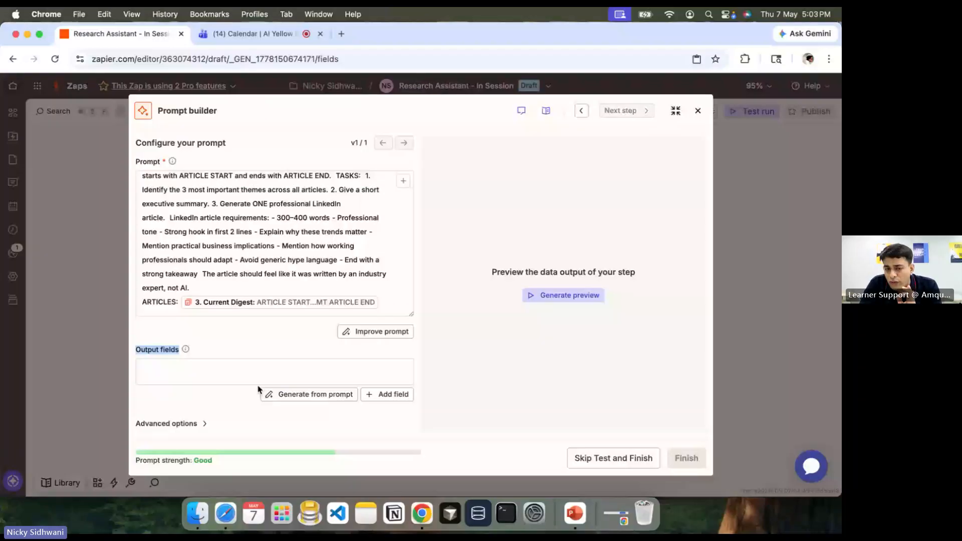
Step: Generate the Important Themes, Executive Summary and LinkedIn Article output fields from the prompt
click(299, 396)
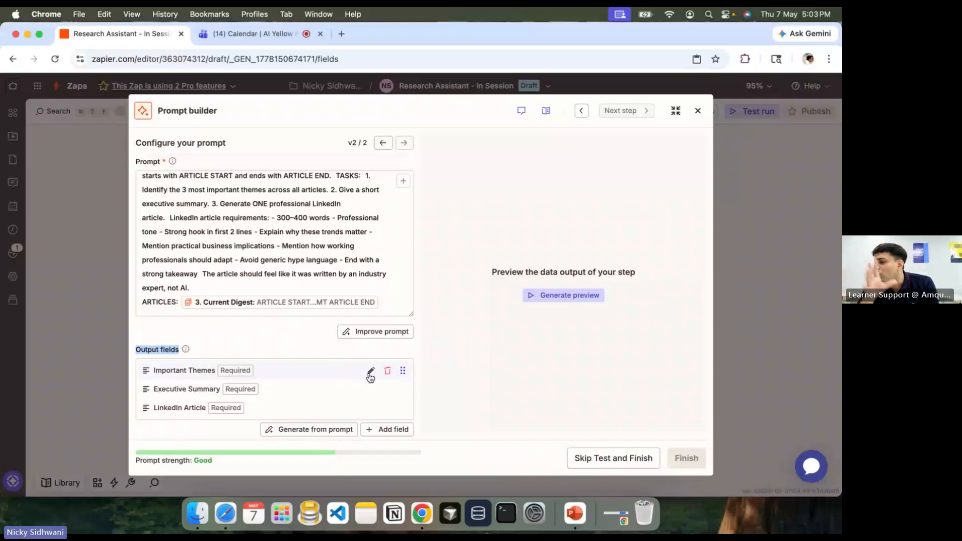
click(226, 355)
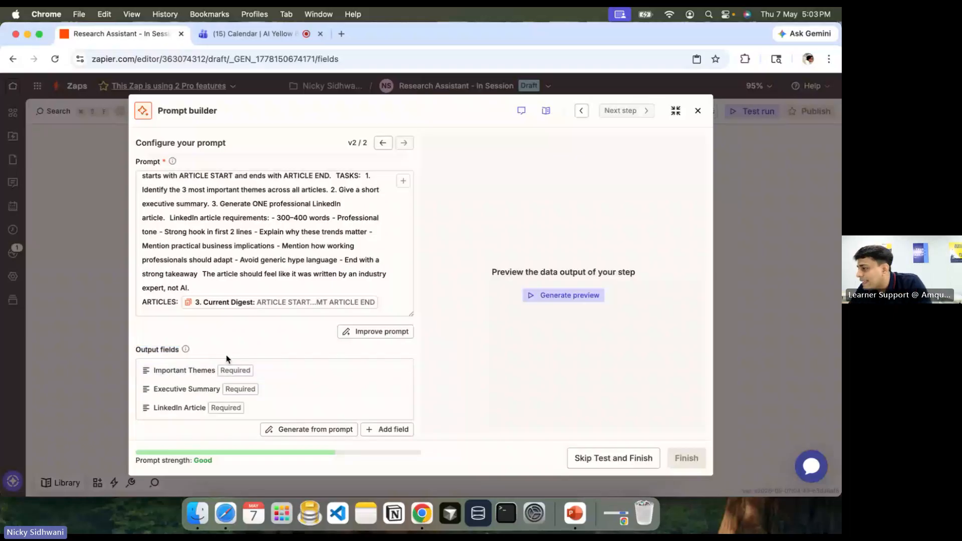
scroll(227, 355, down, 2)
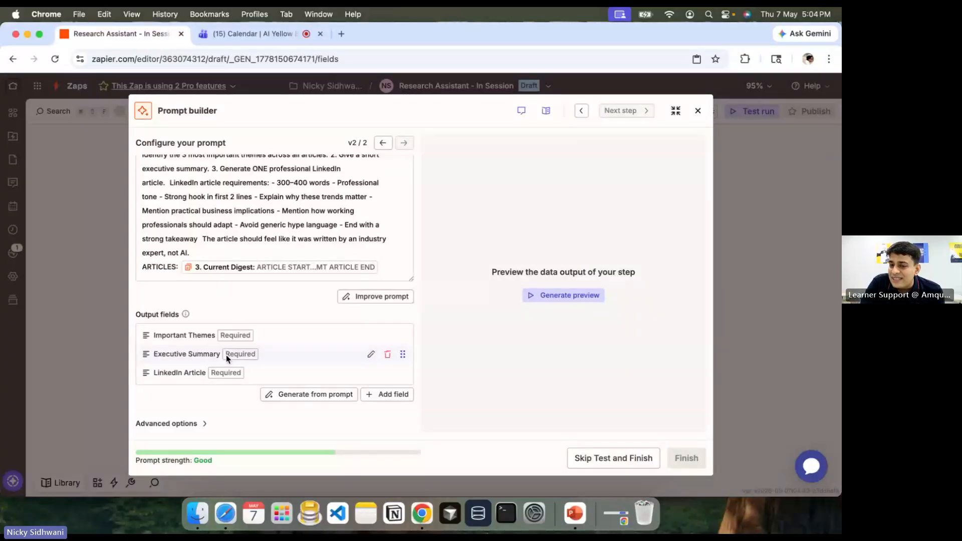
Step: Generate a preview and highlight its Important Themes, executive summary and LinkedIn article opening
click(556, 296)
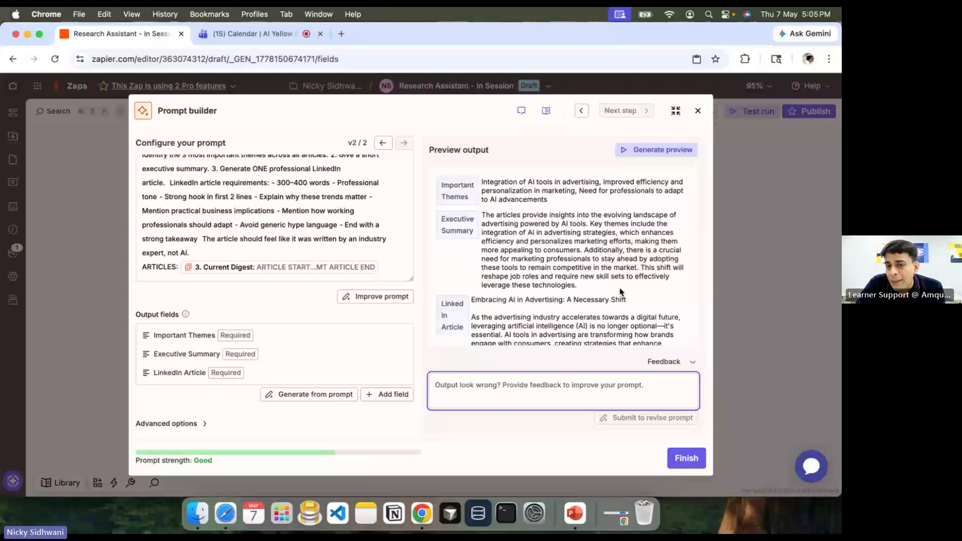
drag(454, 184, 467, 197)
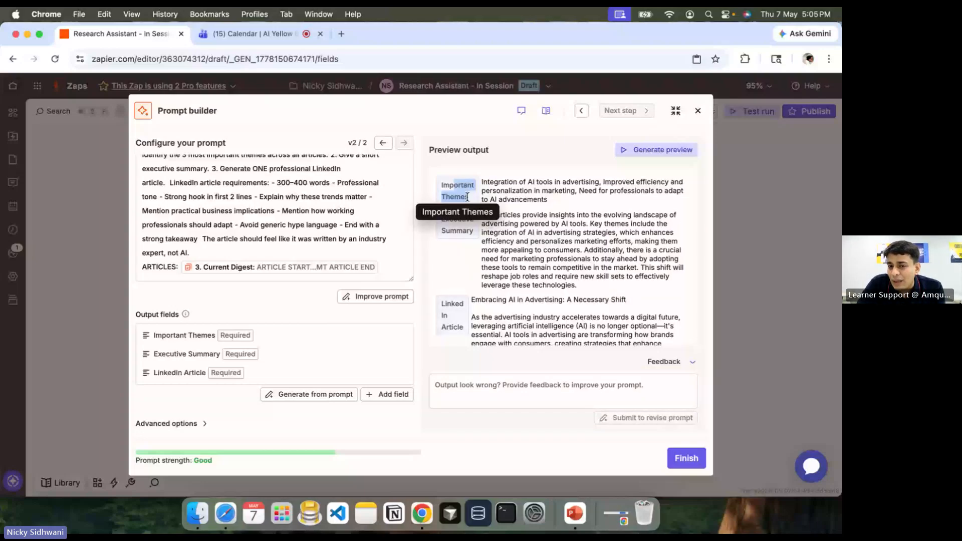
drag(482, 215, 622, 261)
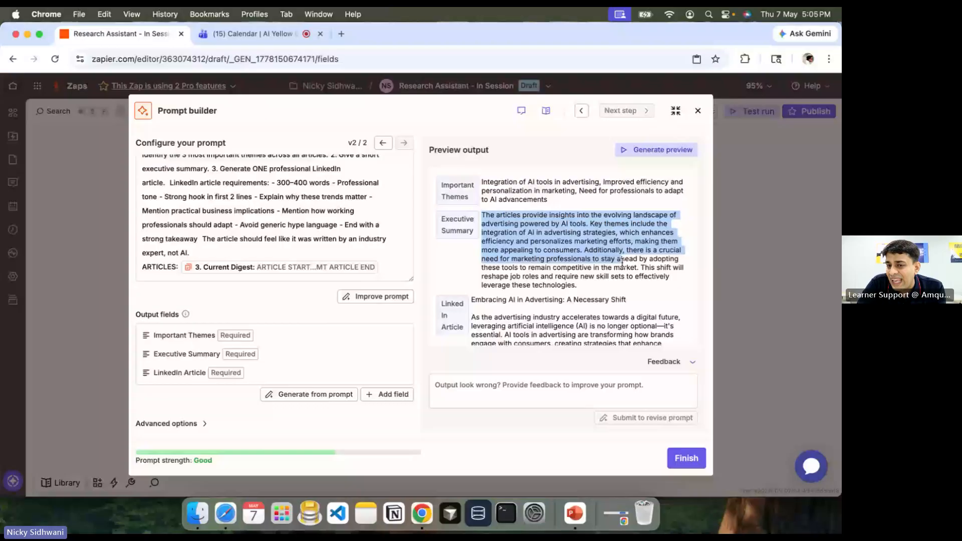
scroll(622, 261, down, 3)
drag(473, 192, 473, 224)
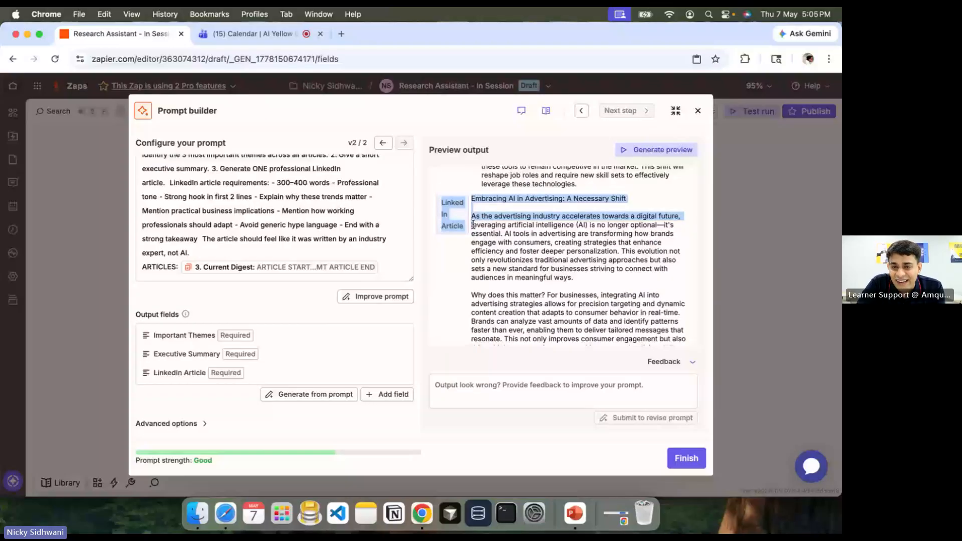
drag(471, 217, 614, 233)
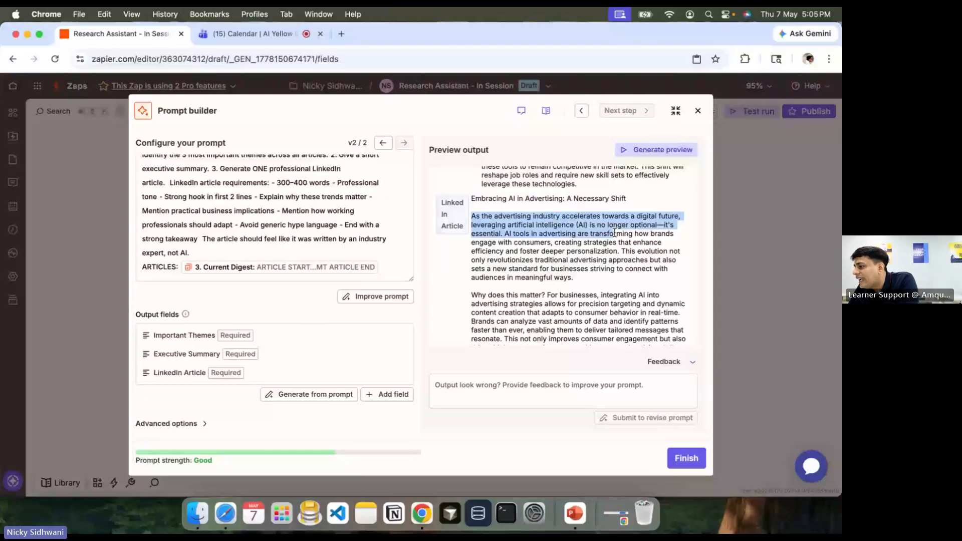
Step: Read through the 'Embracing AI in Advertising: A Necessary Shift' article preview and finish the prompt
scroll(638, 256, down, 5)
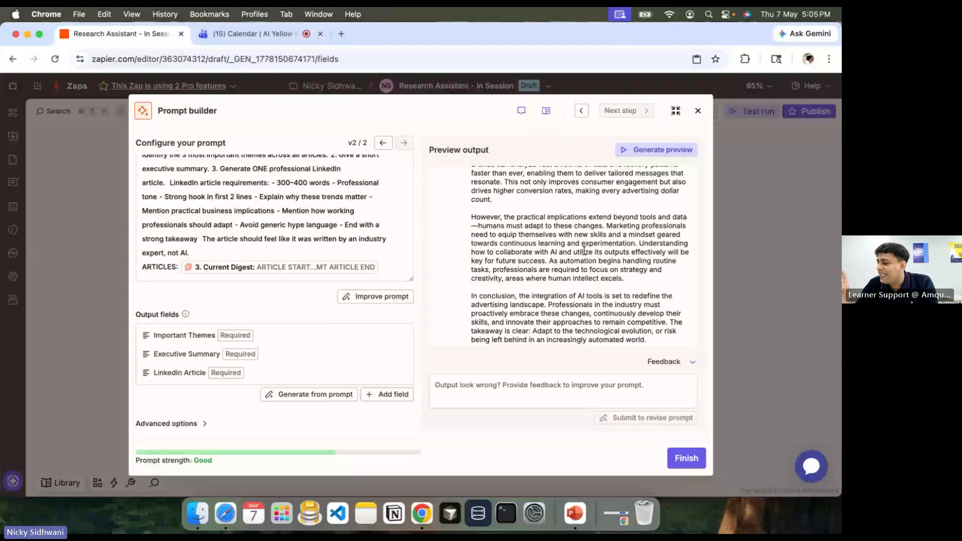
scroll(558, 306, up, 3)
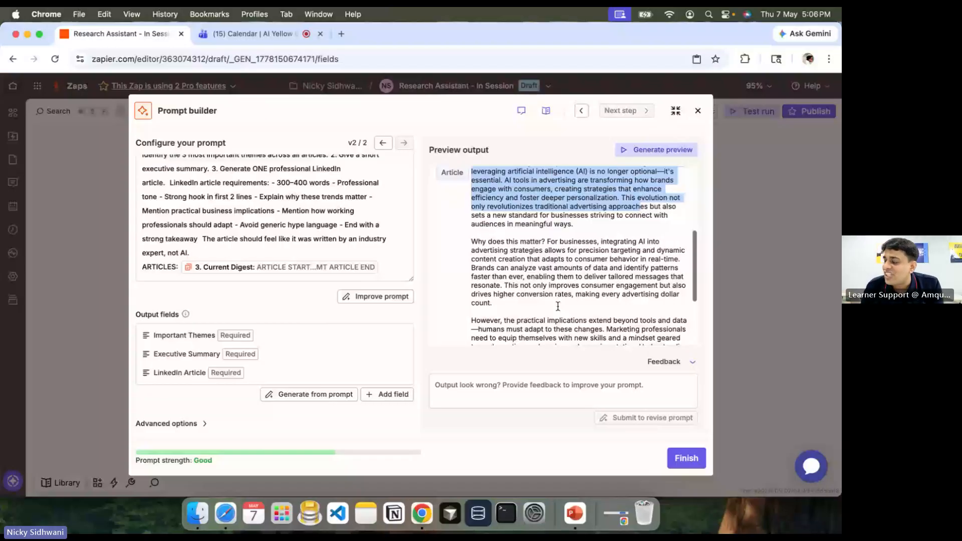
scroll(557, 306, up, 1)
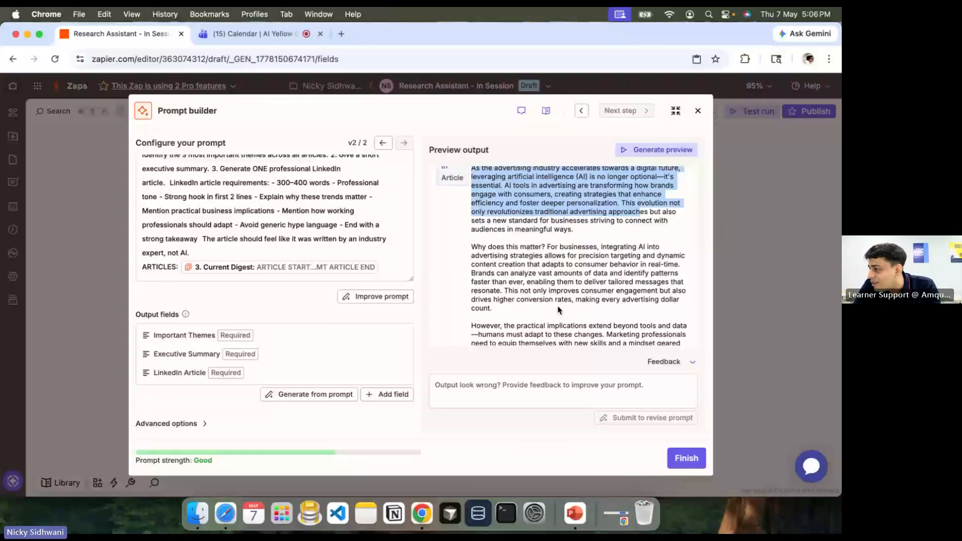
scroll(559, 310, up, 2)
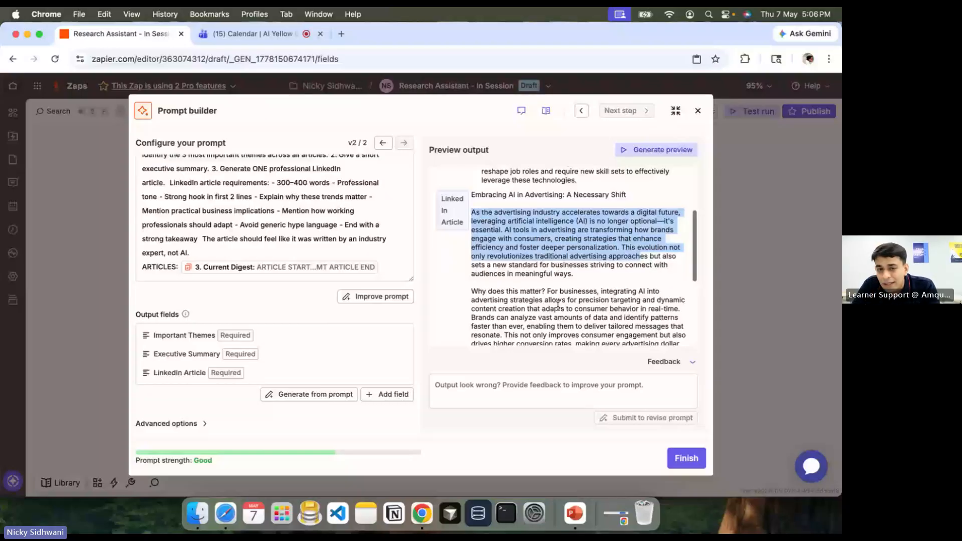
scroll(558, 306, up, 1)
scroll(558, 309, down, 1)
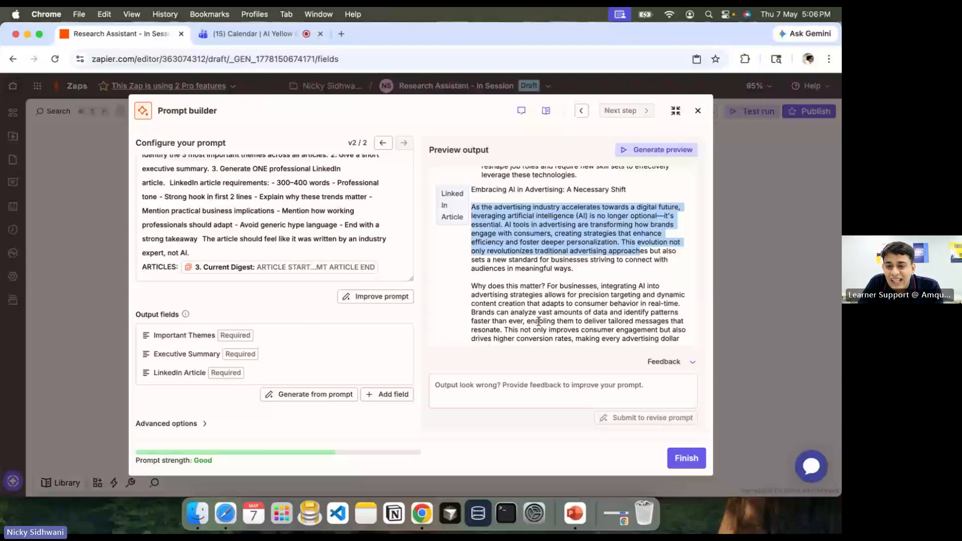
scroll(538, 321, down, 1)
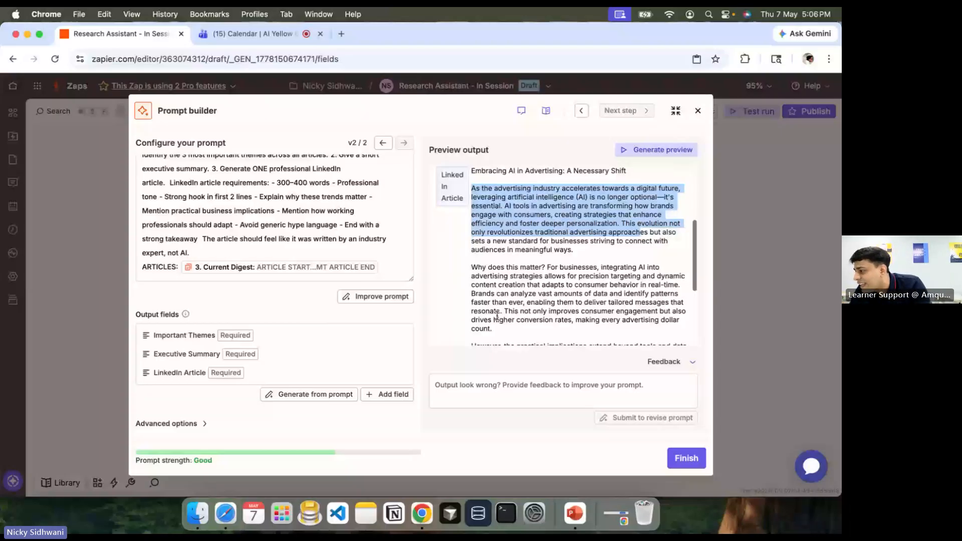
scroll(496, 315, down, 5)
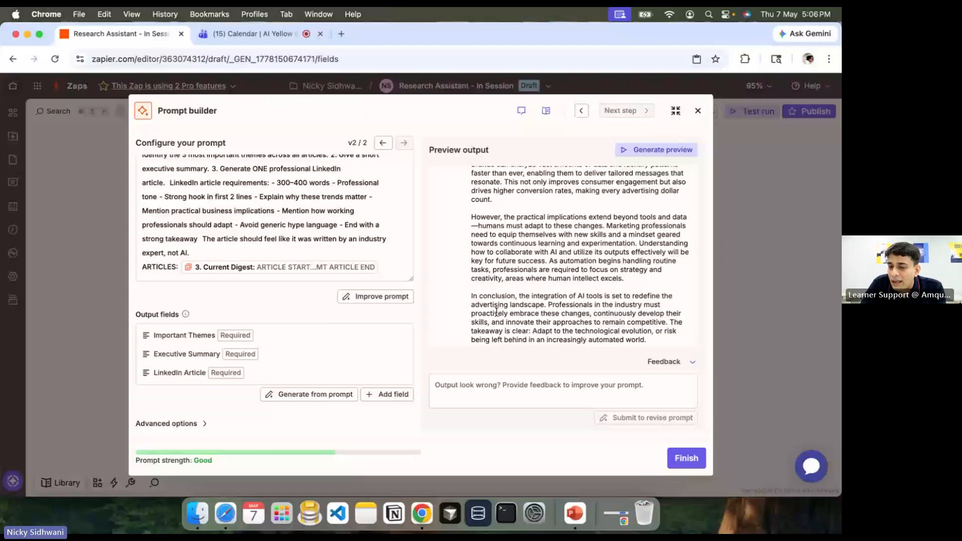
click(685, 458)
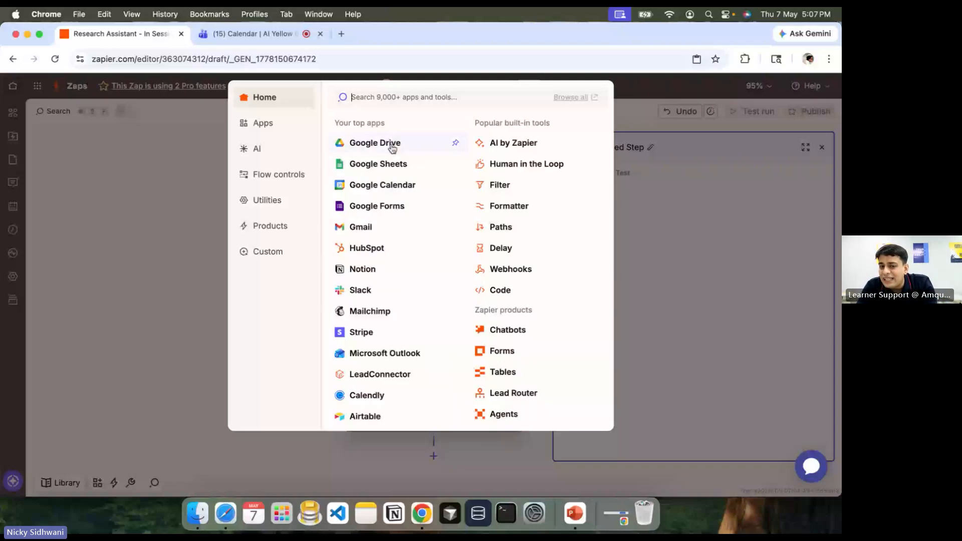
Step: Search 'email' to make empty step 5 an Email by Zapier action, then bring up PowerPoint
key(Escape)
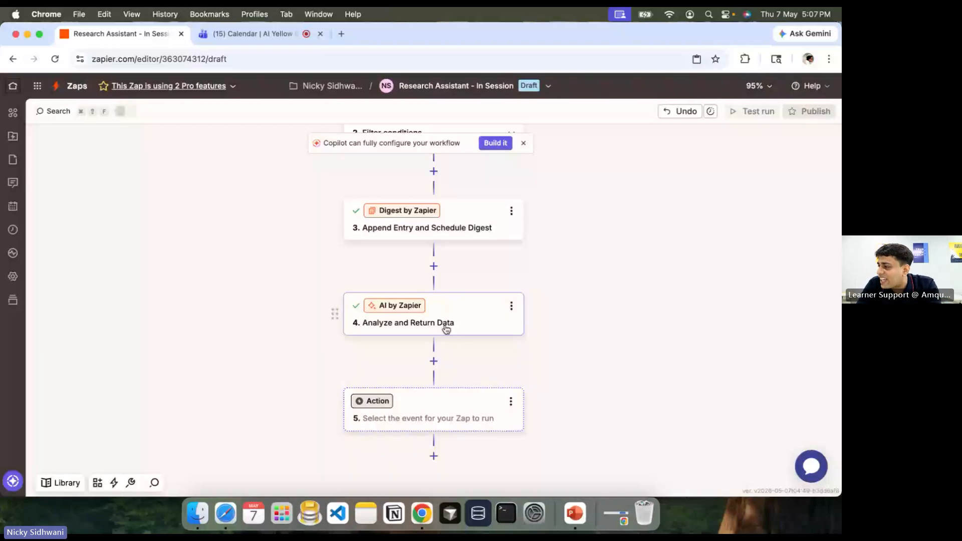
click(435, 409)
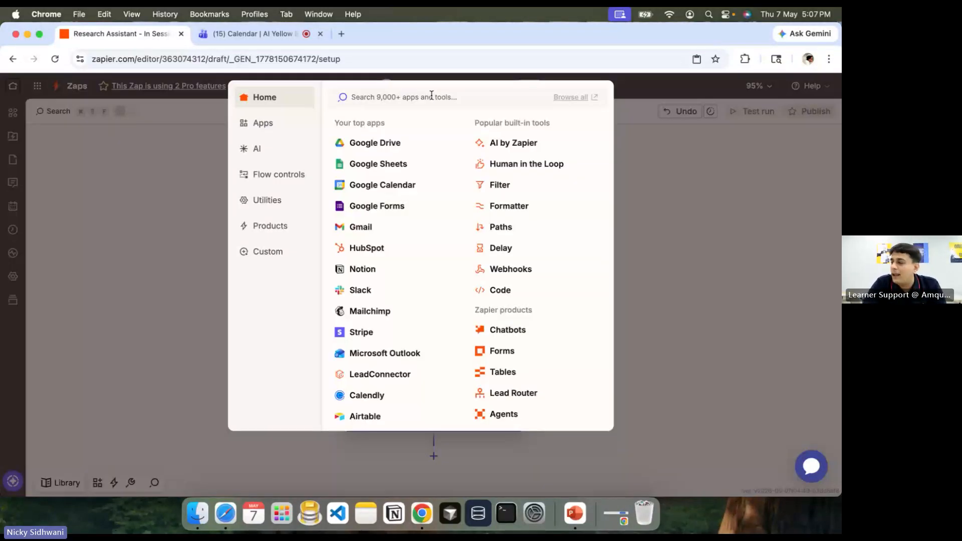
text(email)
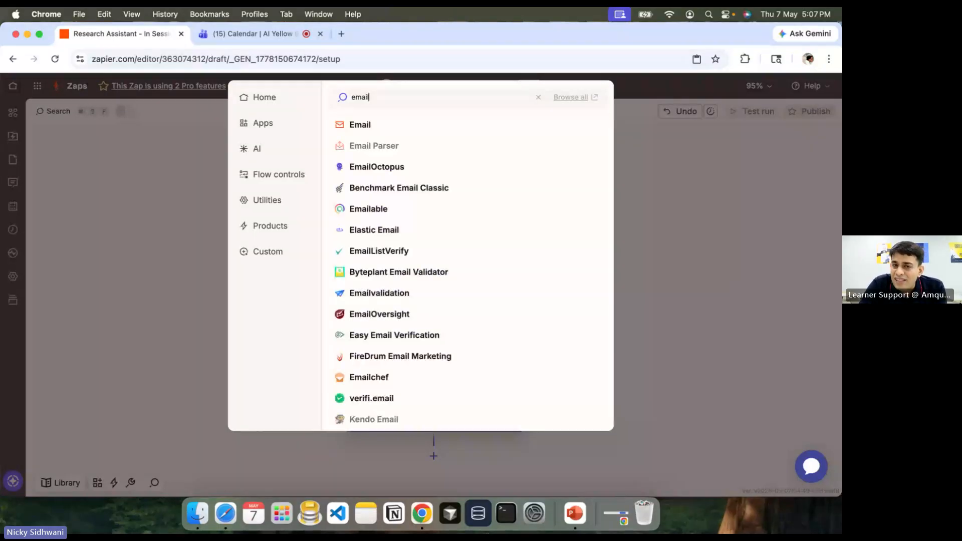
click(365, 125)
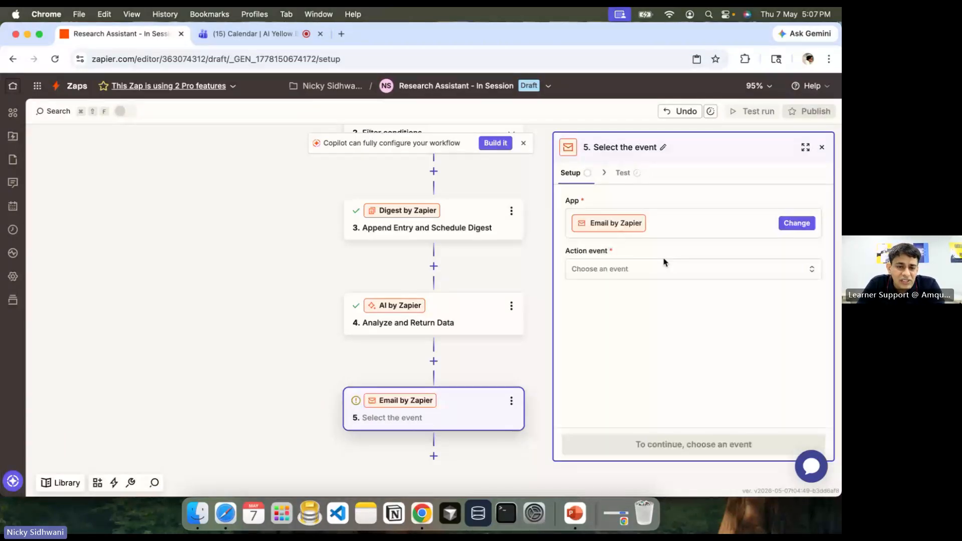
click(574, 513)
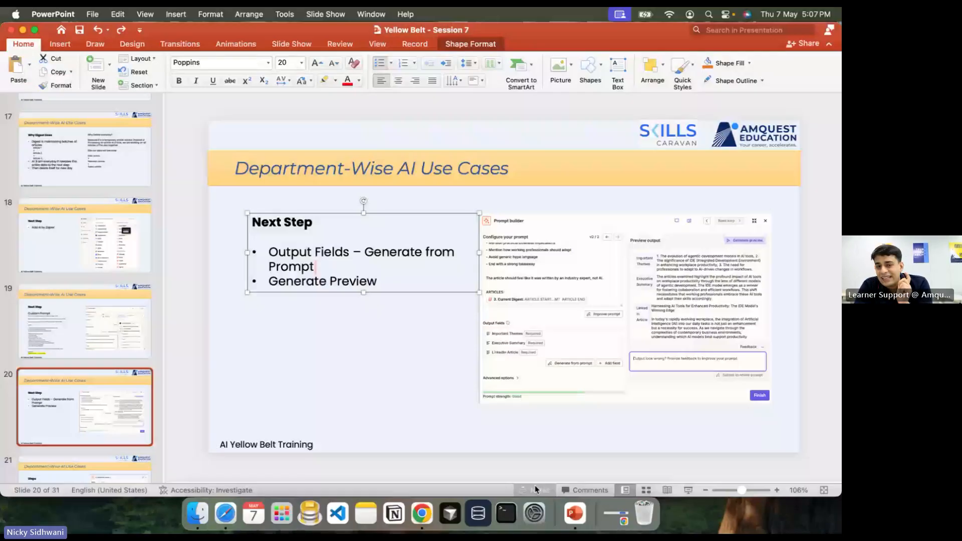
Step: Show slide 21's email-action steps, then open step 5's Action event list in Zapier
scroll(85, 351, down, 3)
click(98, 384)
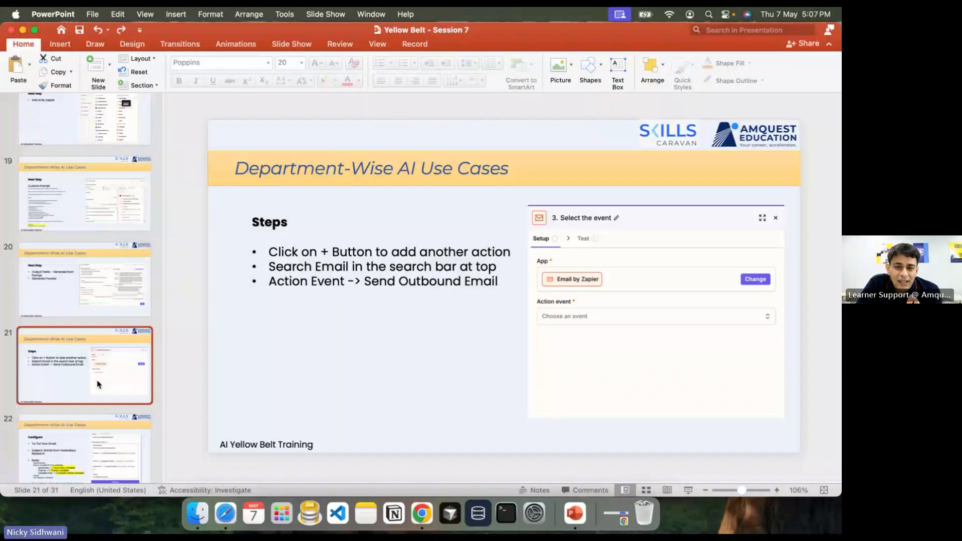
scroll(97, 384, down, 2)
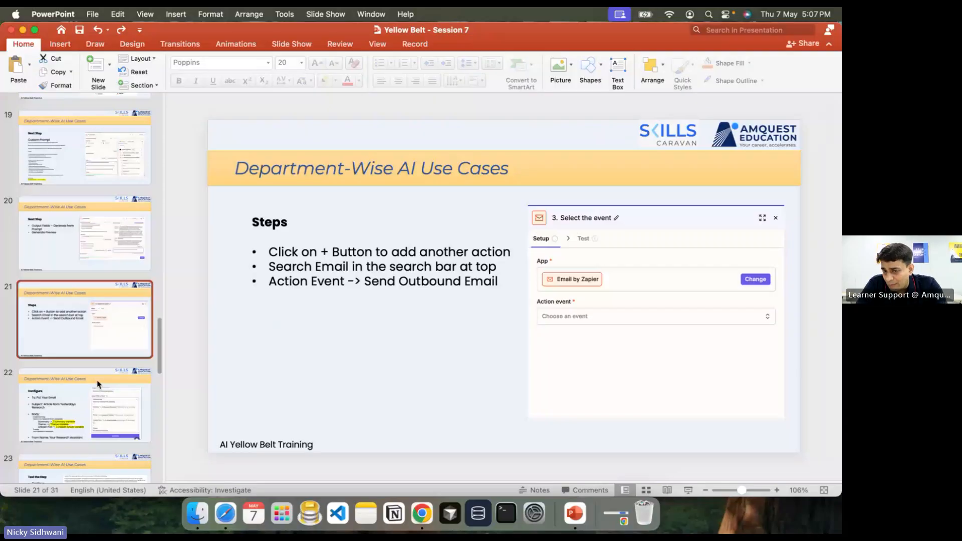
scroll(97, 384, up, 2)
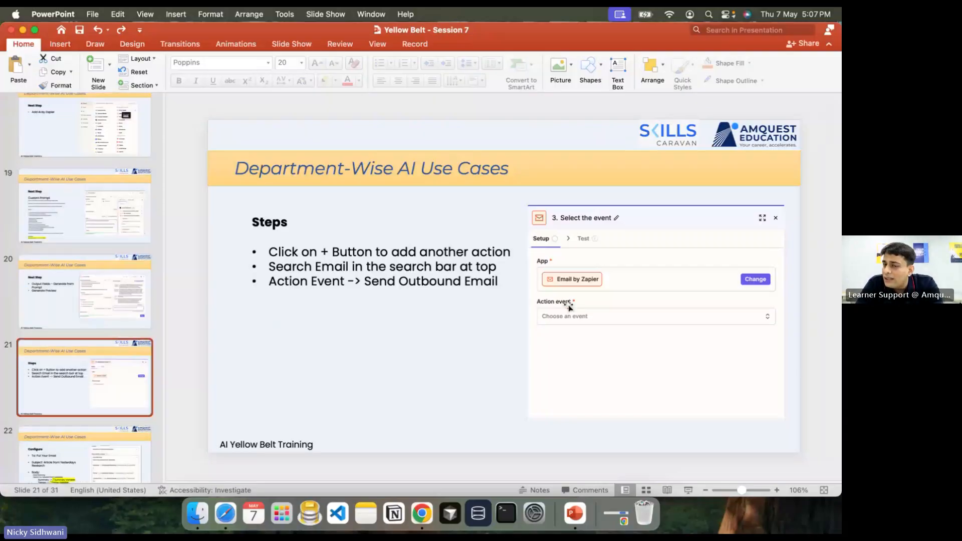
key(super+Tab)
click(581, 271)
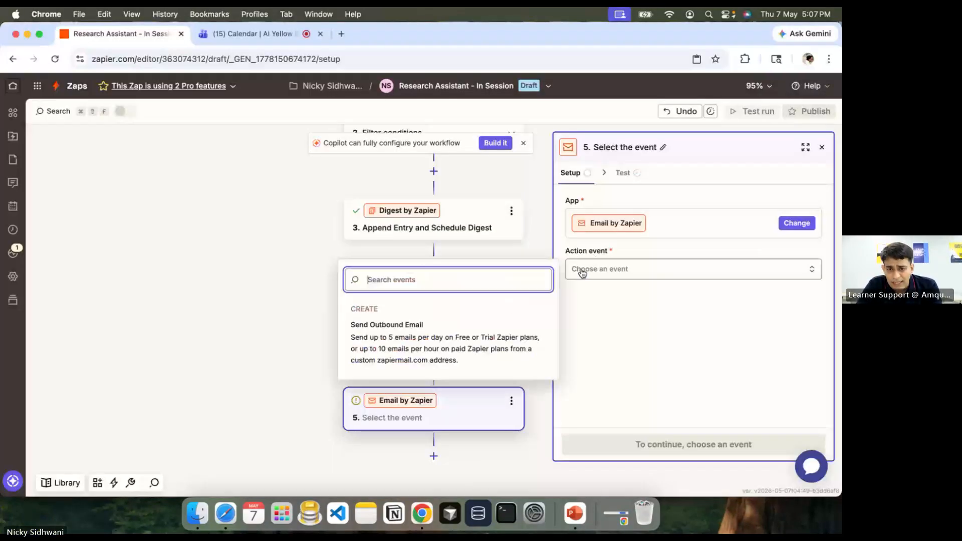
Step: Choose Send Outbound Email as step 5's event and continue to the Configure tab
click(387, 345)
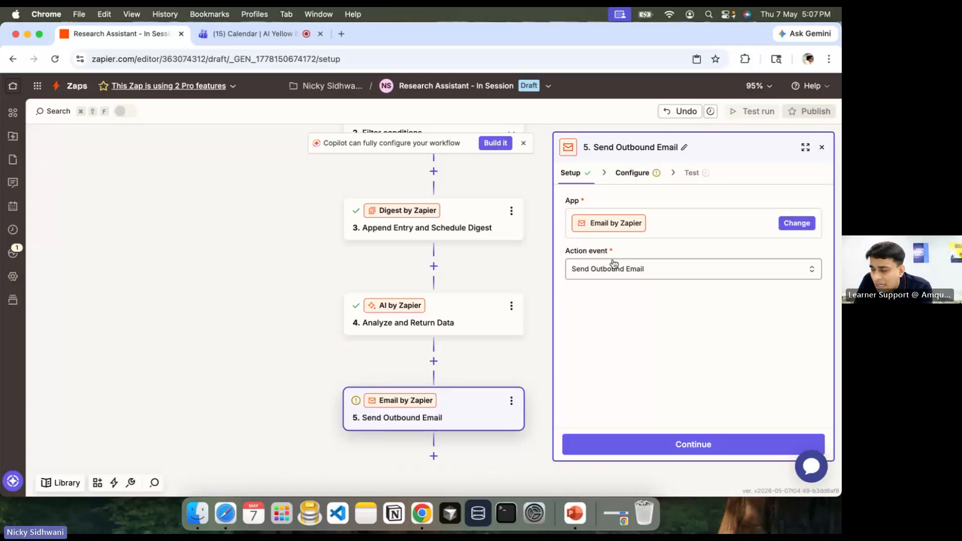
click(680, 441)
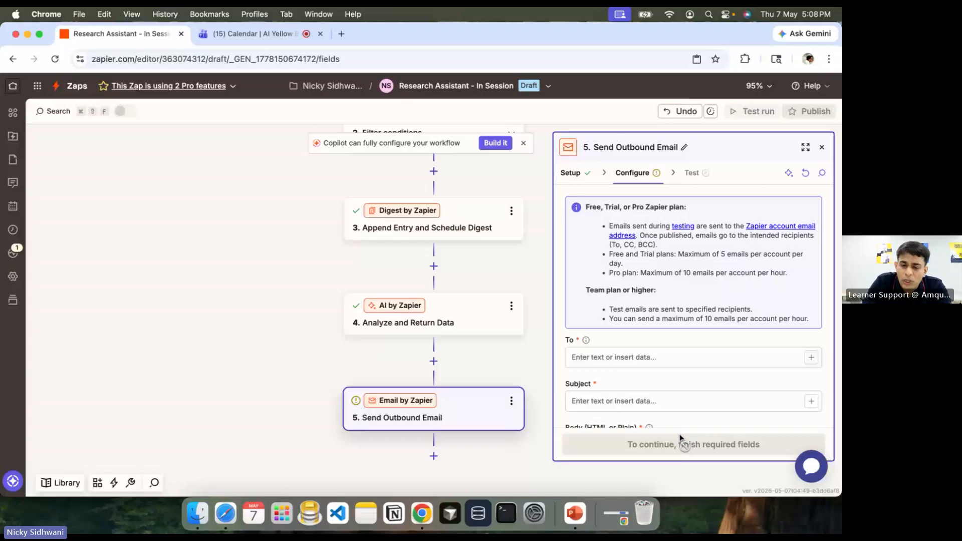
Step: Enter the recipient's Gmail address in step 5's To field, then return to the slides
click(624, 356)
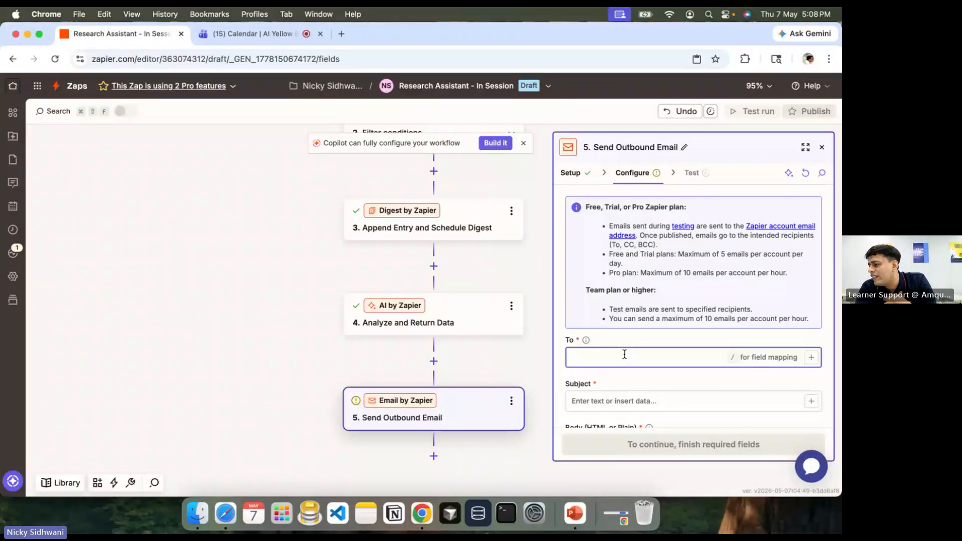
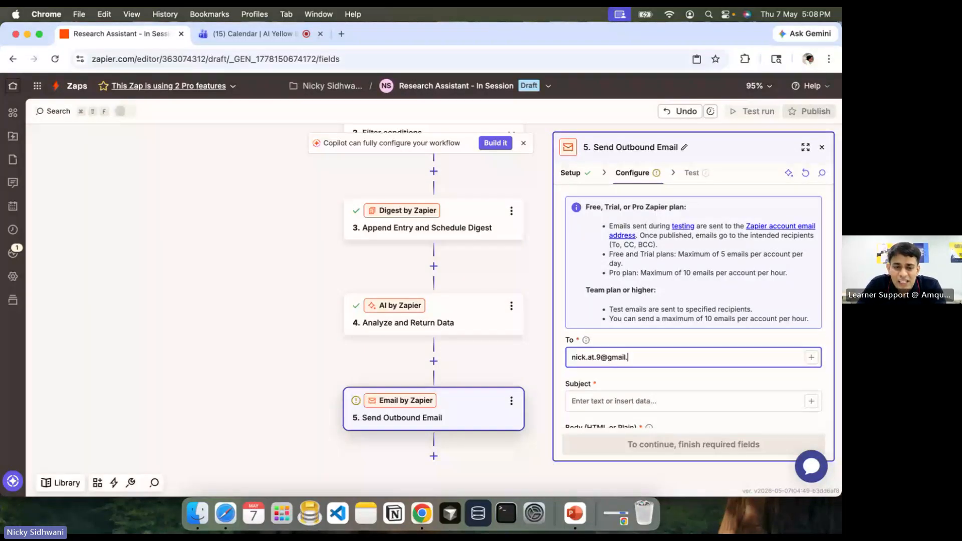
key(Tab)
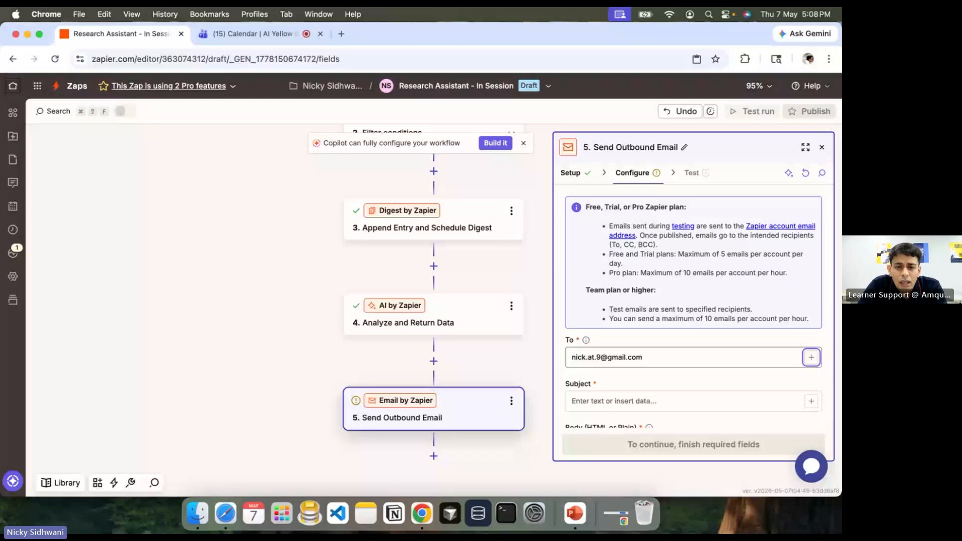
key(super+Tab)
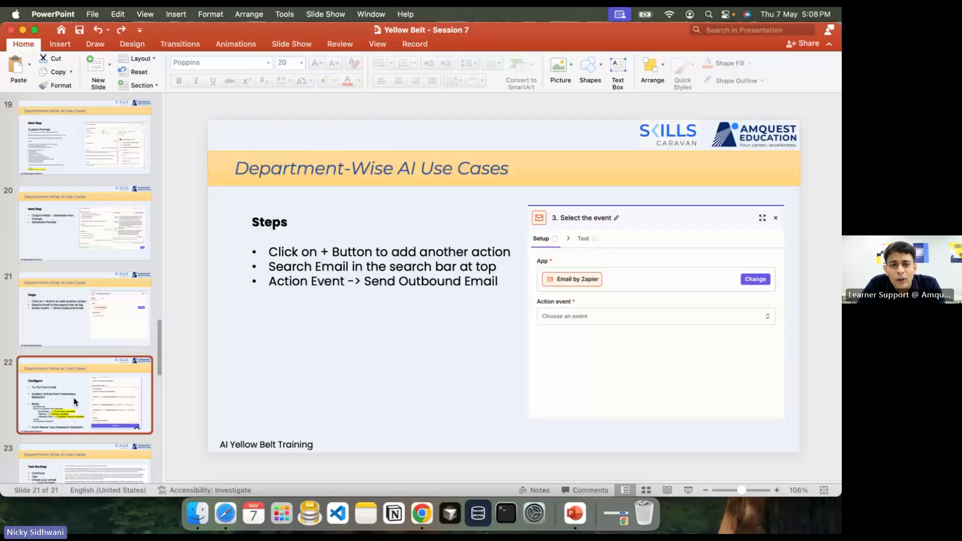
Step: Copy the Subject text 'Article from Yesterdays Research' from slide 22 and switch back to Chrome
drag(326, 296, 322, 282)
key(super+c)
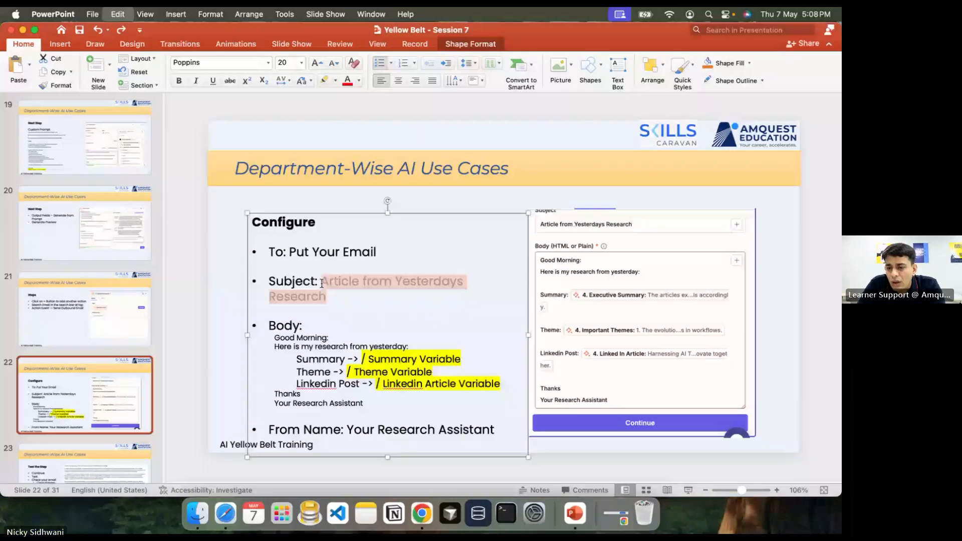
key(super+Tab)
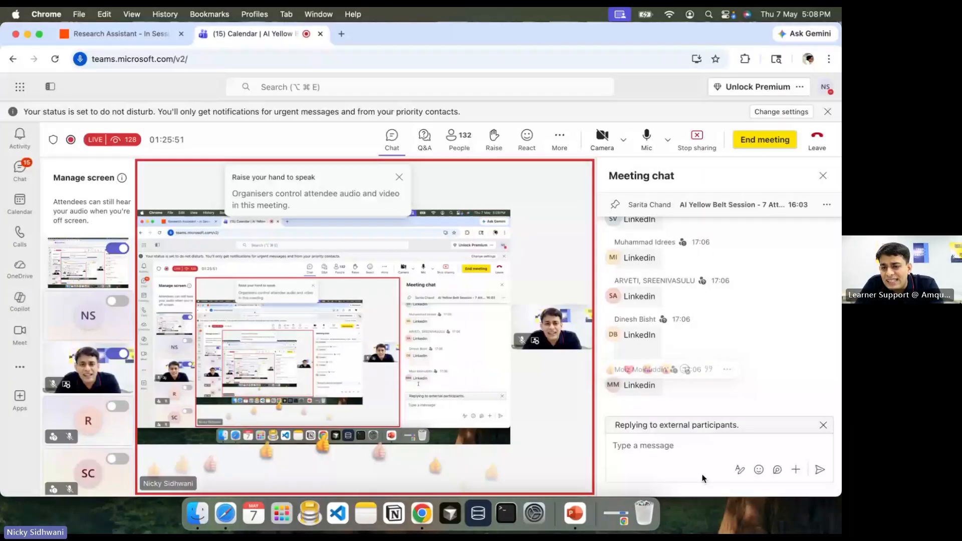
Step: Paste 'Article from Yesterdays Research' into the Send Outbound Email Subject field
key(ctrl+shift+Tab)
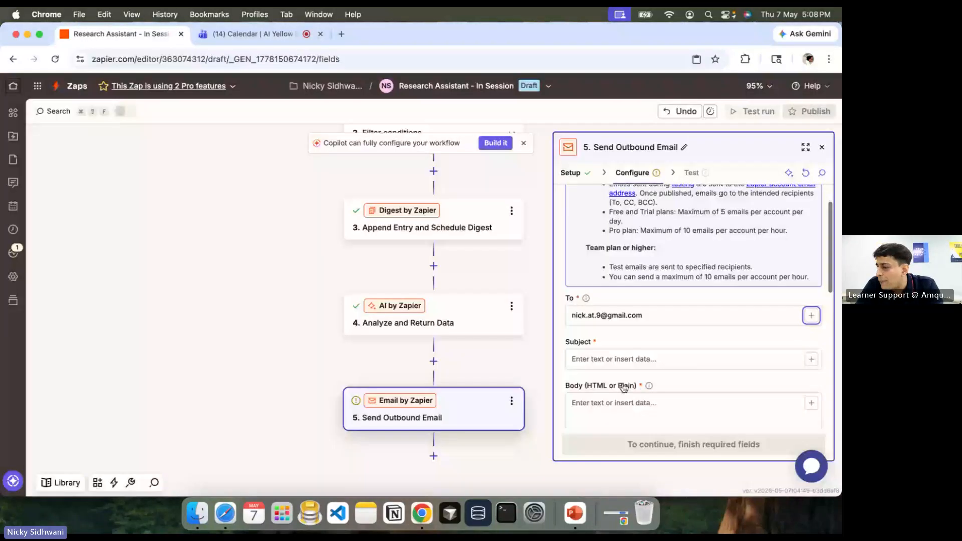
click(616, 359)
key(super+v)
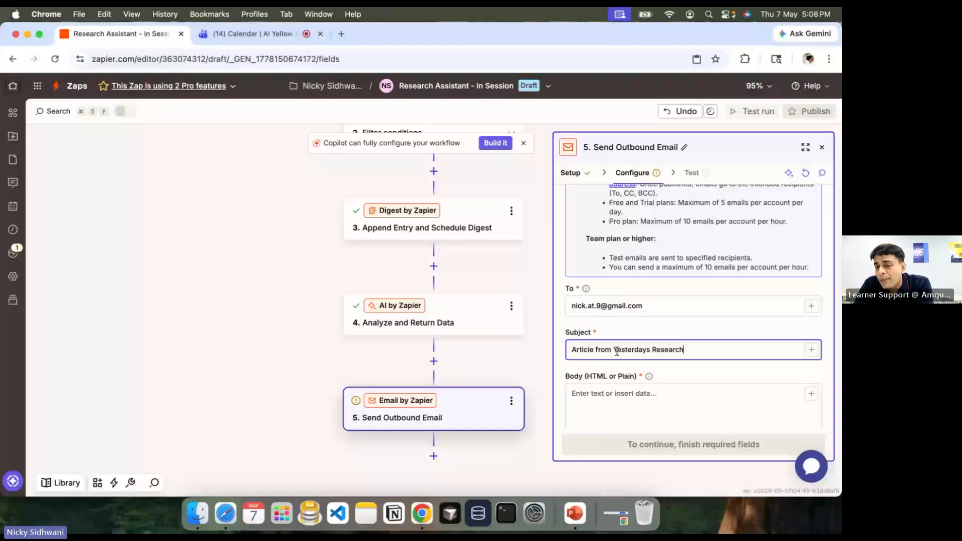
scroll(606, 366, down, 2)
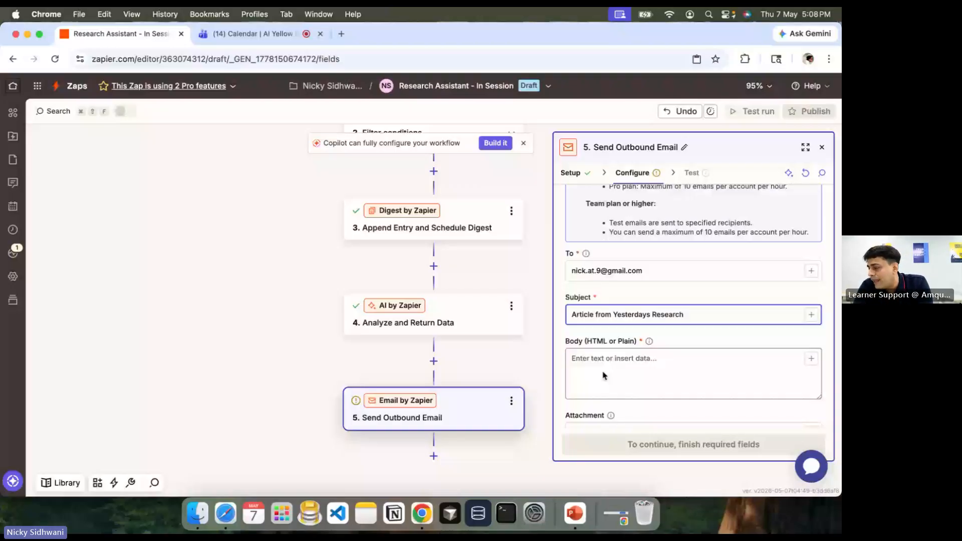
click(604, 374)
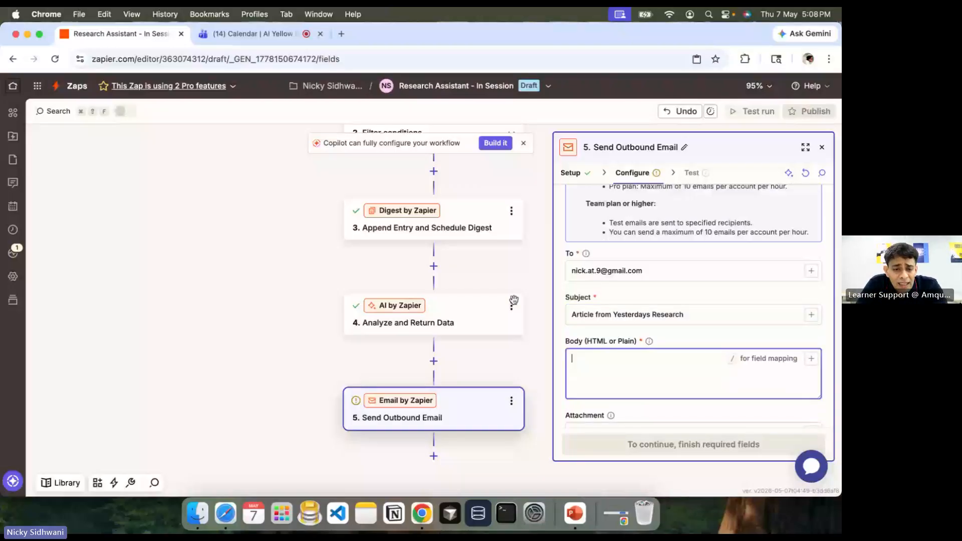
Step: Type the greeting 'Good Morning,' into the email Body, checking the slide's wording
key(super+Tab)
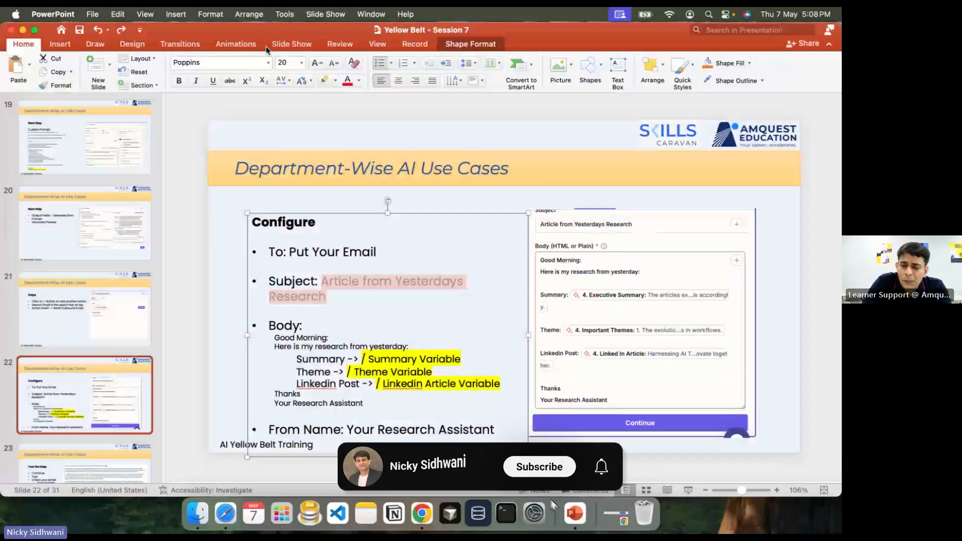
key(super+Tab)
text(Goo)
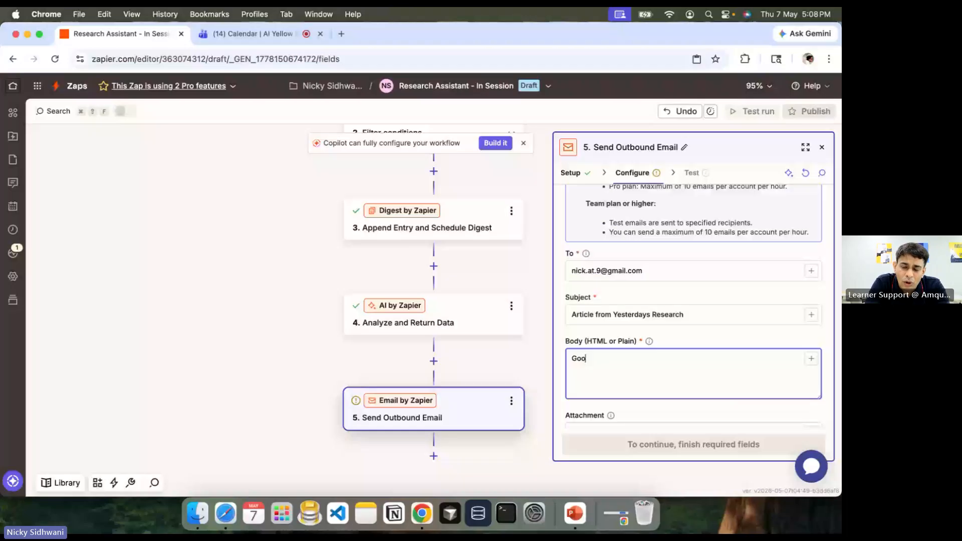
text(d Mor)
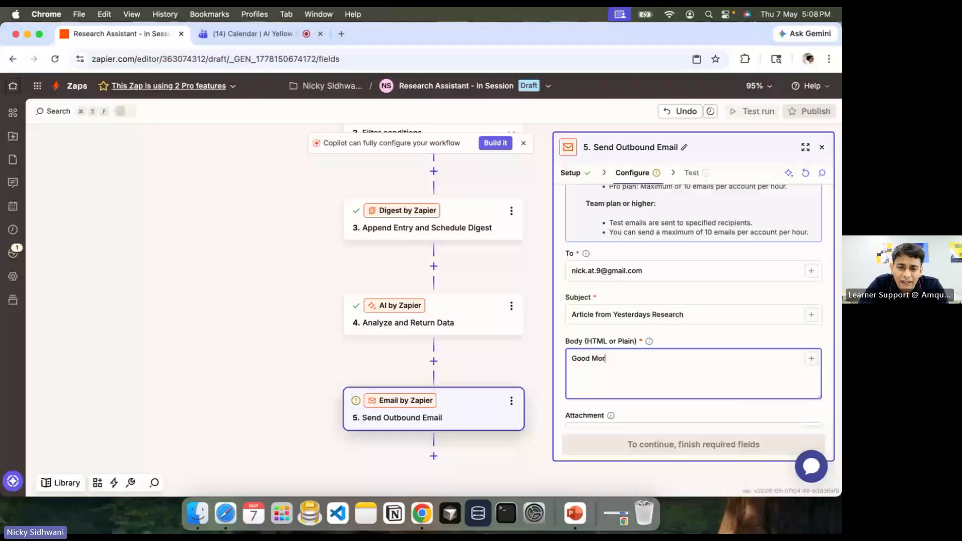
text(ning,)
key(super+Tab)
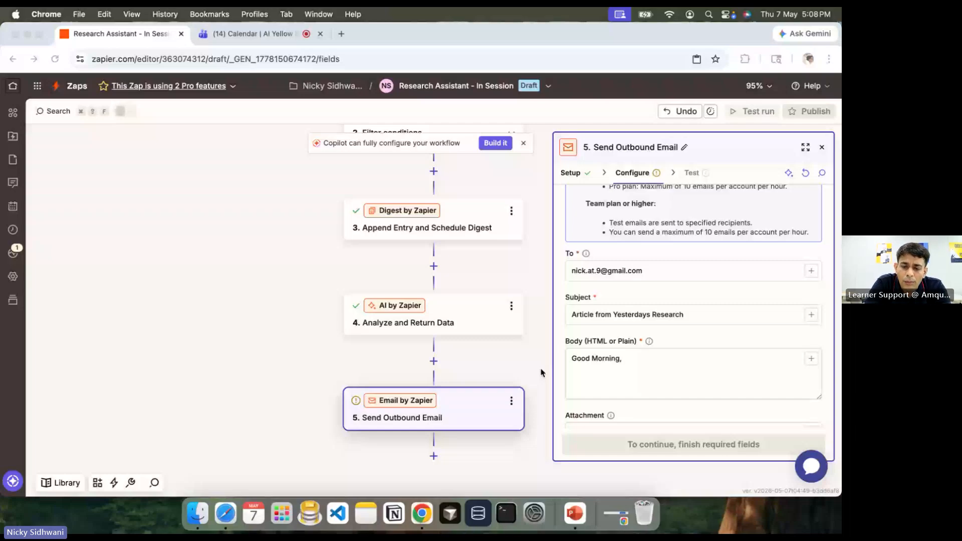
key(super+Tab)
Step: Add the line 'Here is my research from yesterday.' below the greeting and begin the next line
key(Return)
text(Here is my research)
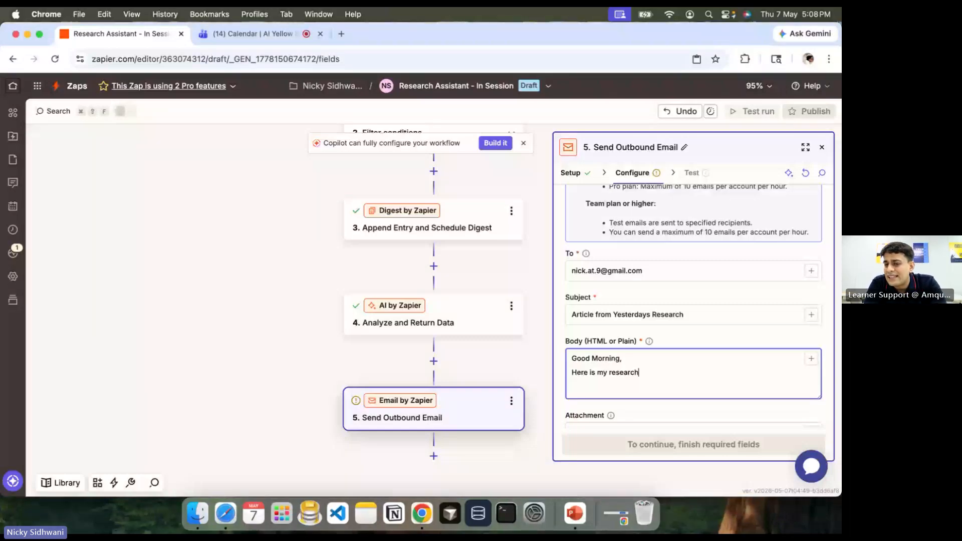
text( from yesterday.)
key(super+shift+Left)
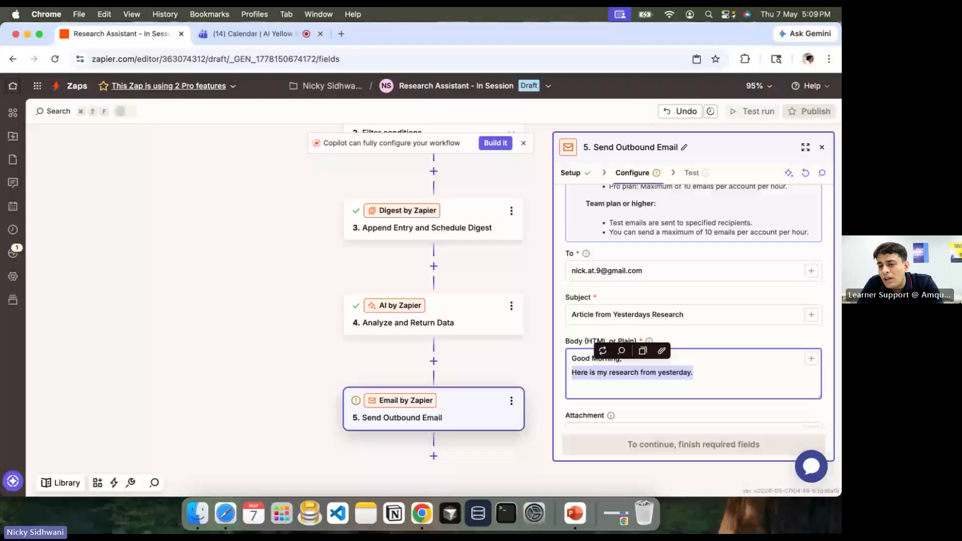
key(ctrl+Tab)
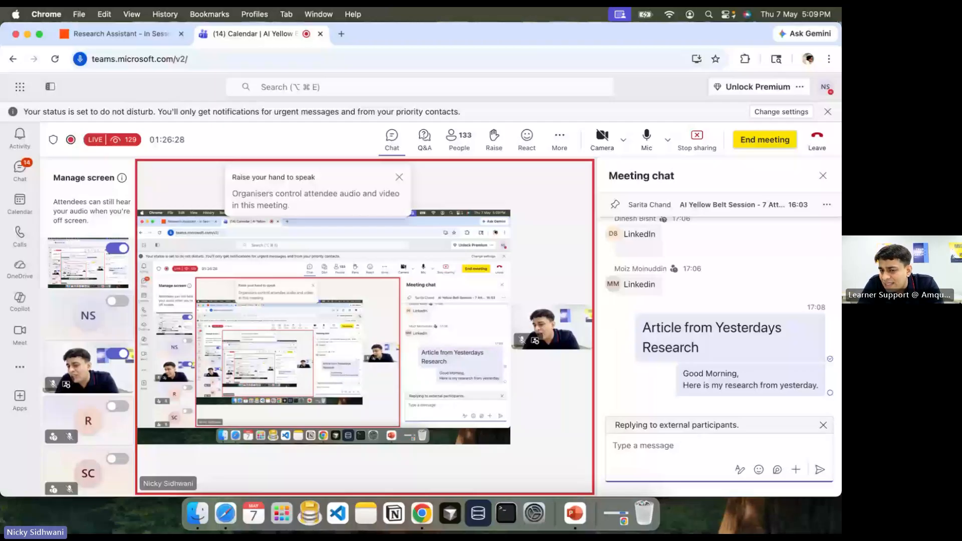
key(ctrl+shift+Tab)
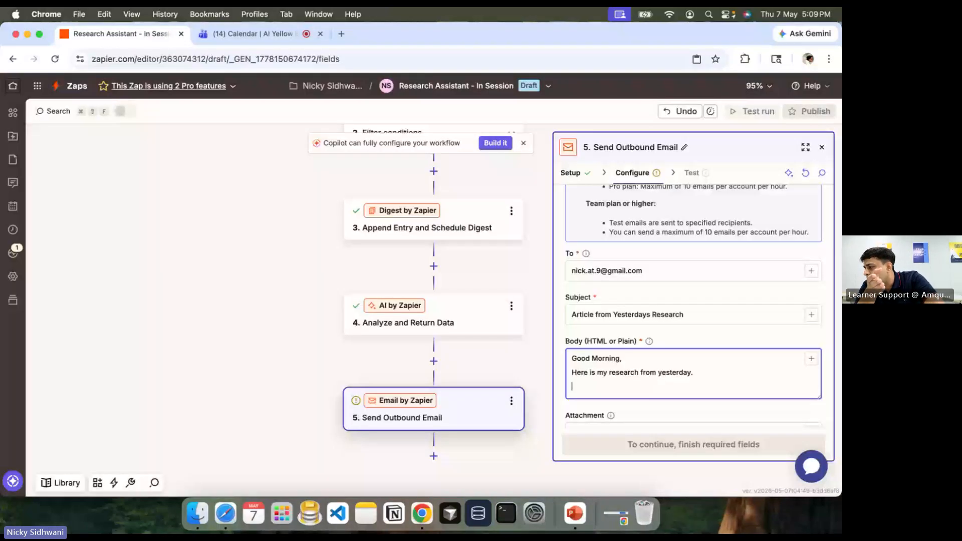
text(/)
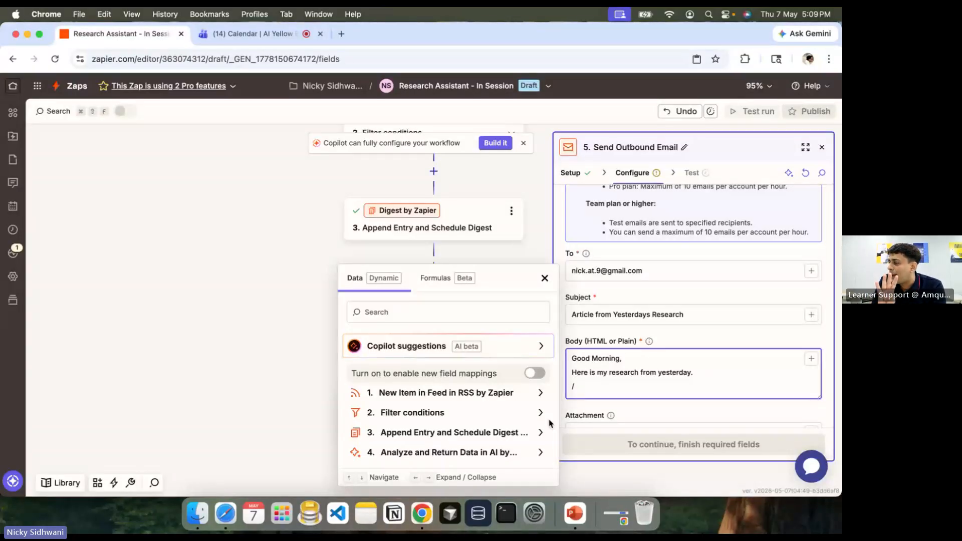
Step: Insert step 4's Linked In Article output into the Body under a 'Linked In Article:' label
click(437, 452)
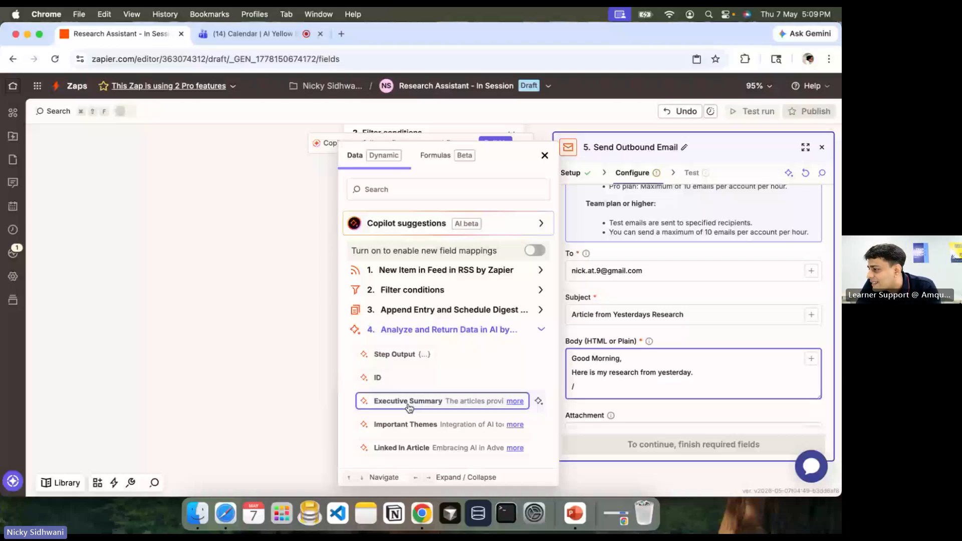
click(402, 449)
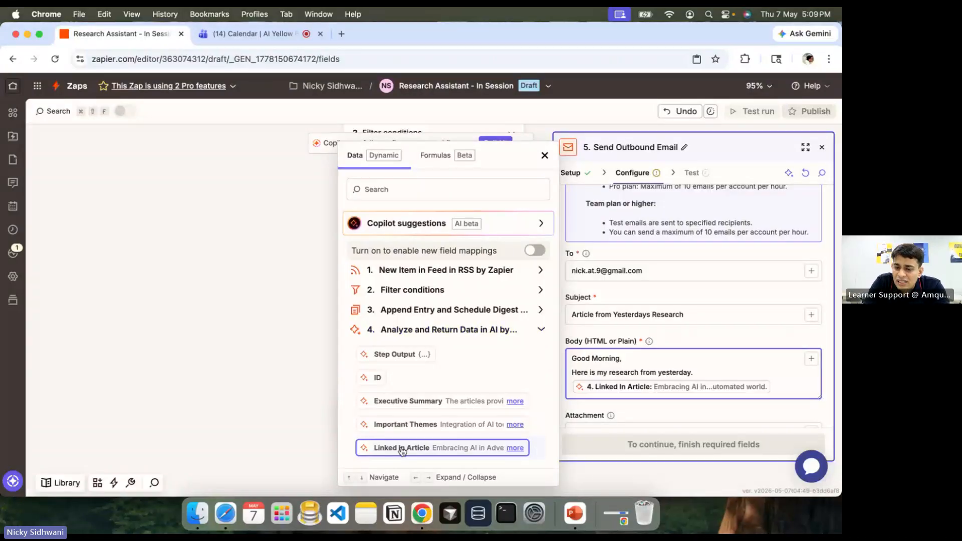
click(693, 372)
key(Return)
text(Li)
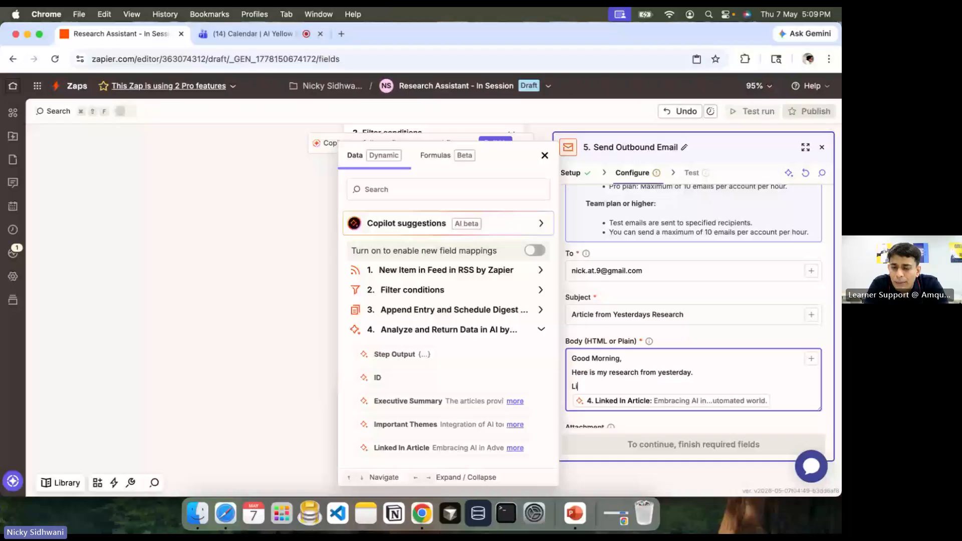
text(nked In)
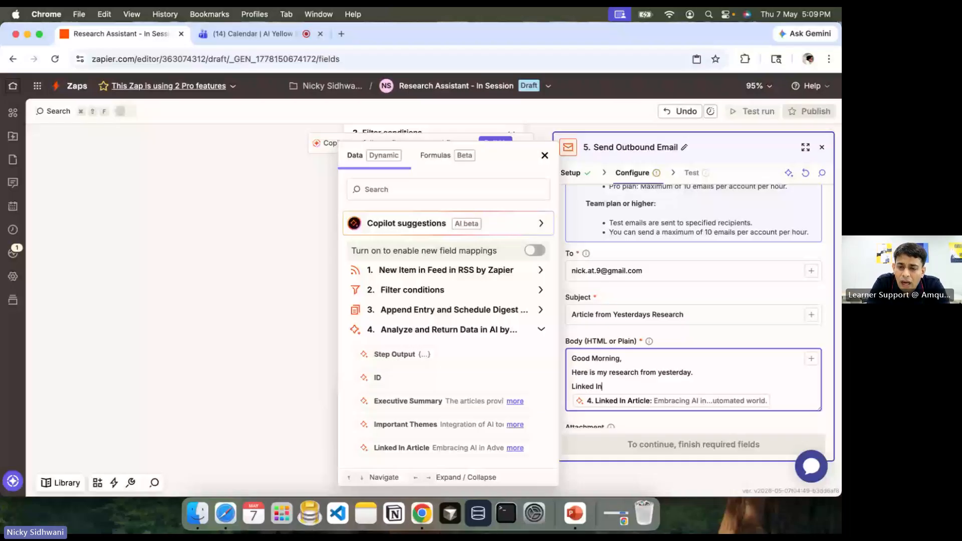
text( Artic)
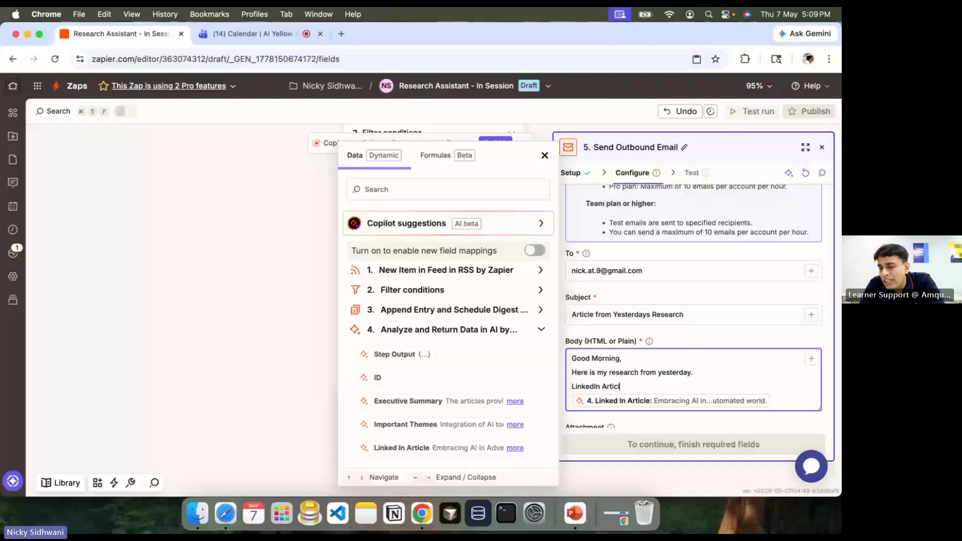
text(le:)
click(771, 401)
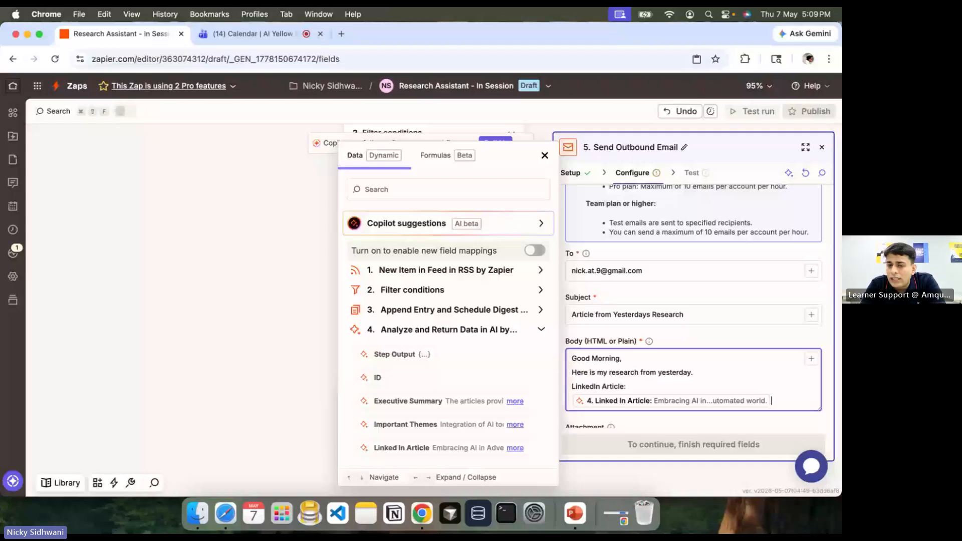
Step: Add 'Theme:' and 'Summary:' labels mapped to step 4's Important Themes and Executive Summary
key(Return)
key(Return)
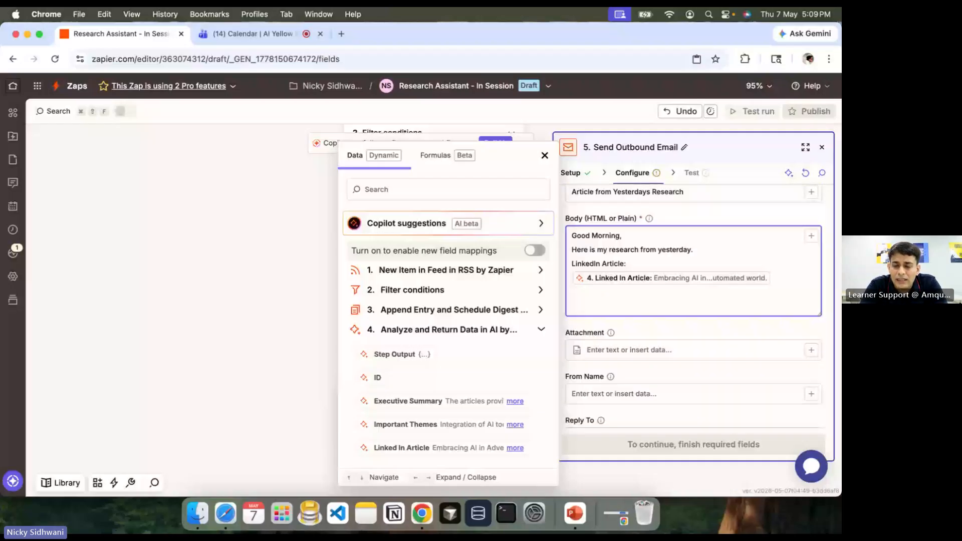
text(Theme)
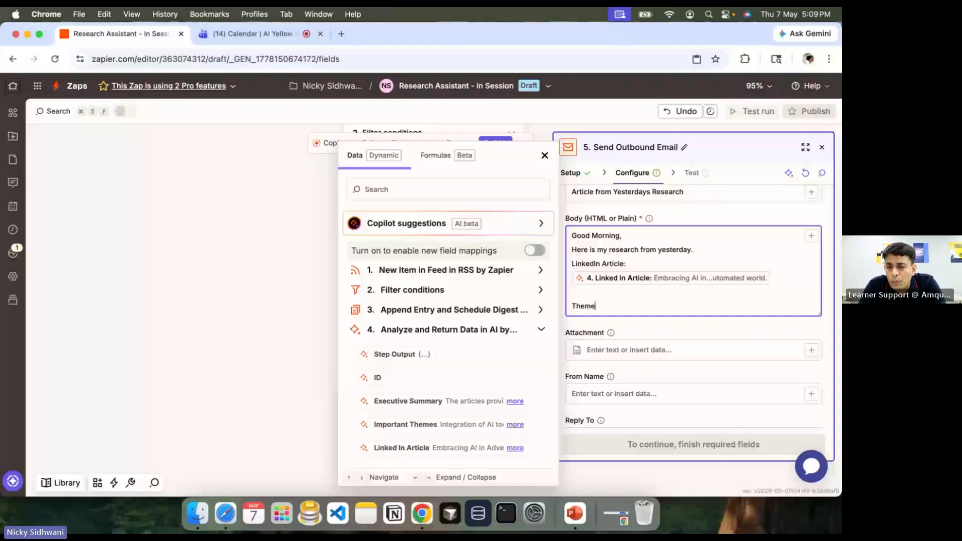
text(:)
key(Return)
click(442, 424)
key(Return)
key(Return)
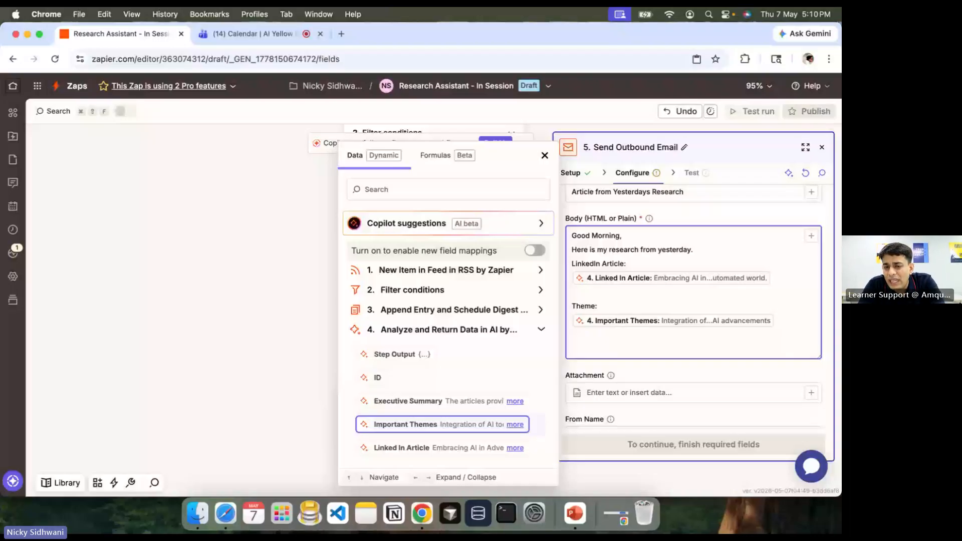
text(Summary:)
key(Return)
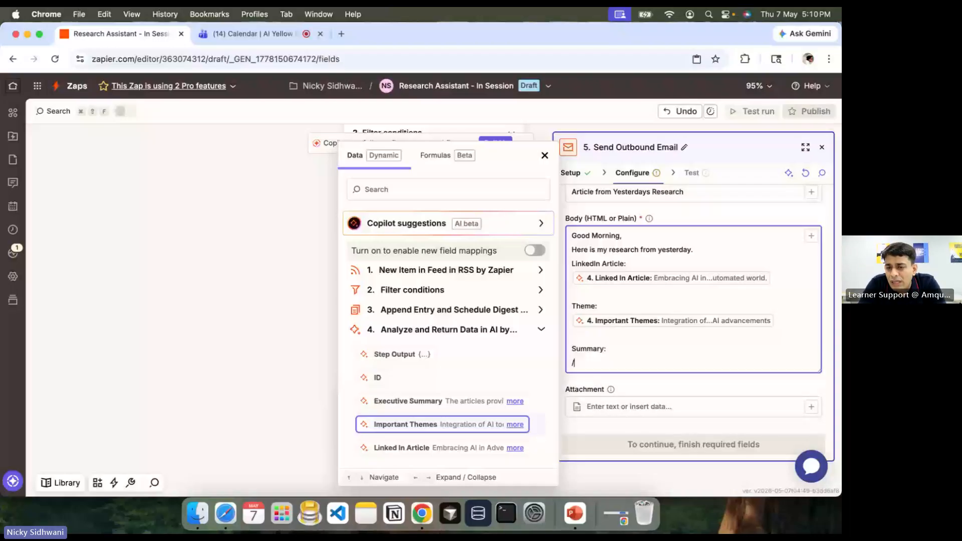
click(442, 401)
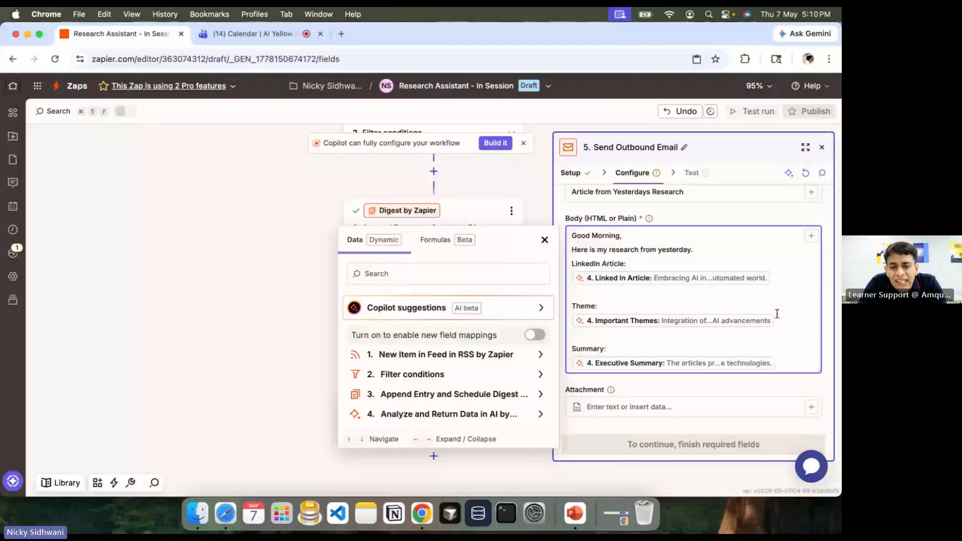
Step: Remove the trailing blank line and review the Body down to the 'Thanks, Your Research Assistant' sign-off
key(super+Tab)
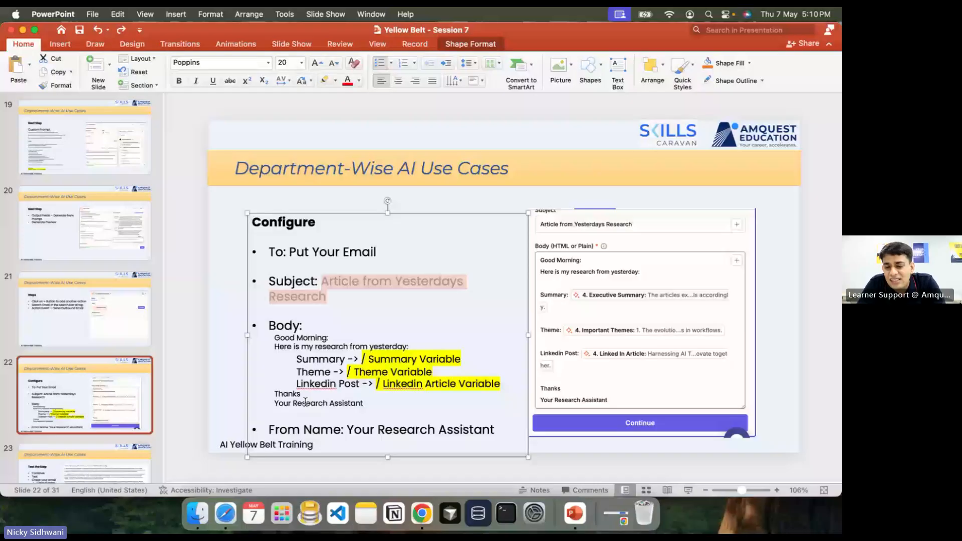
key(super+Tab)
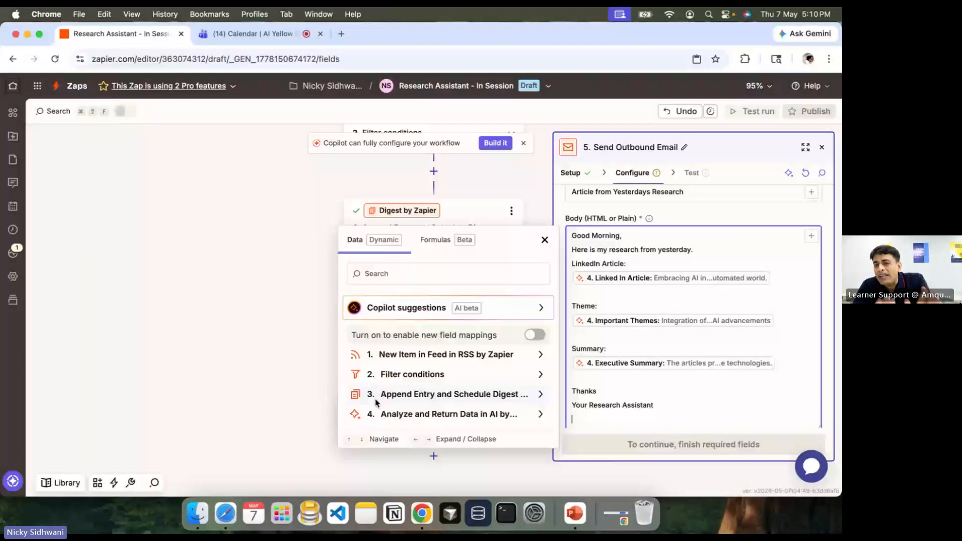
key(BackSpace)
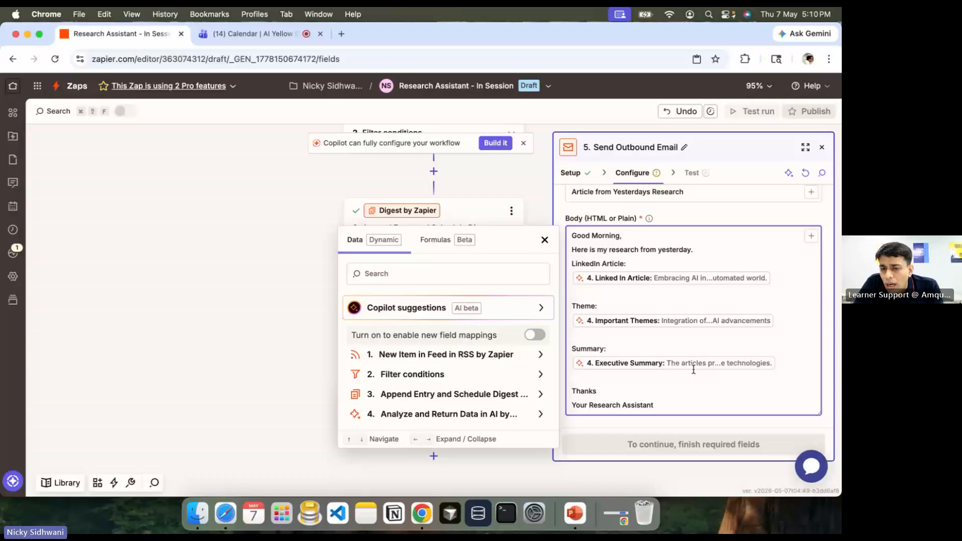
scroll(693, 369, down, 5)
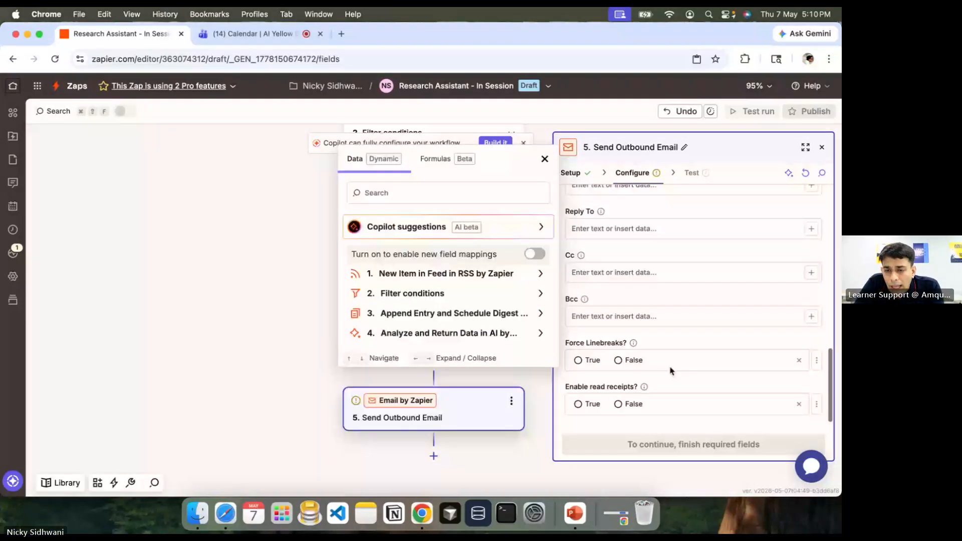
click(670, 371)
scroll(682, 320, up, 5)
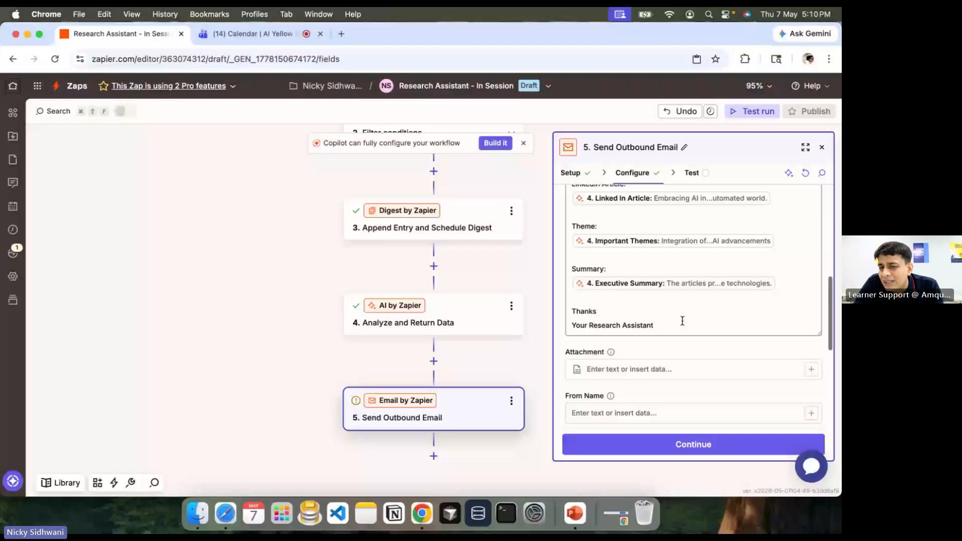
scroll(682, 320, up, 5)
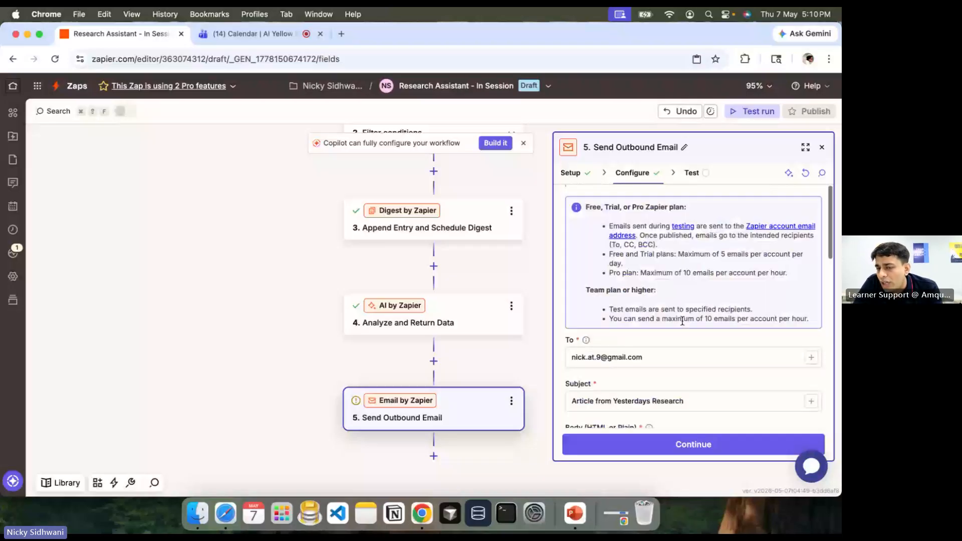
scroll(682, 320, down, 2)
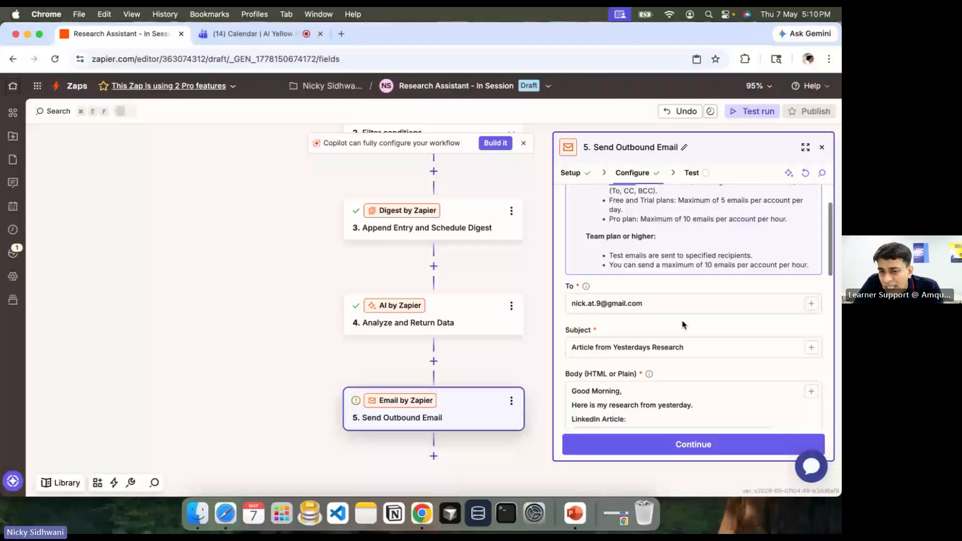
scroll(682, 324, down, 3)
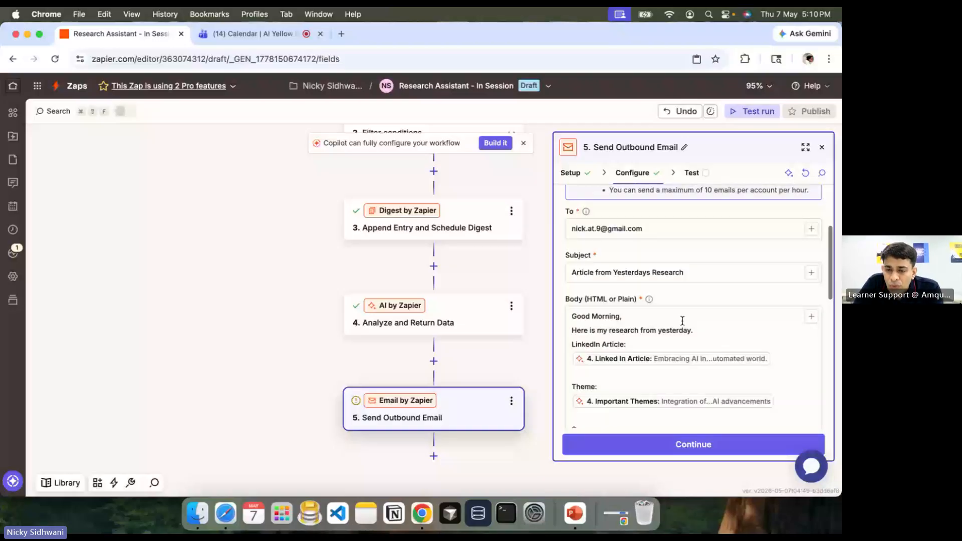
scroll(682, 320, down, 8)
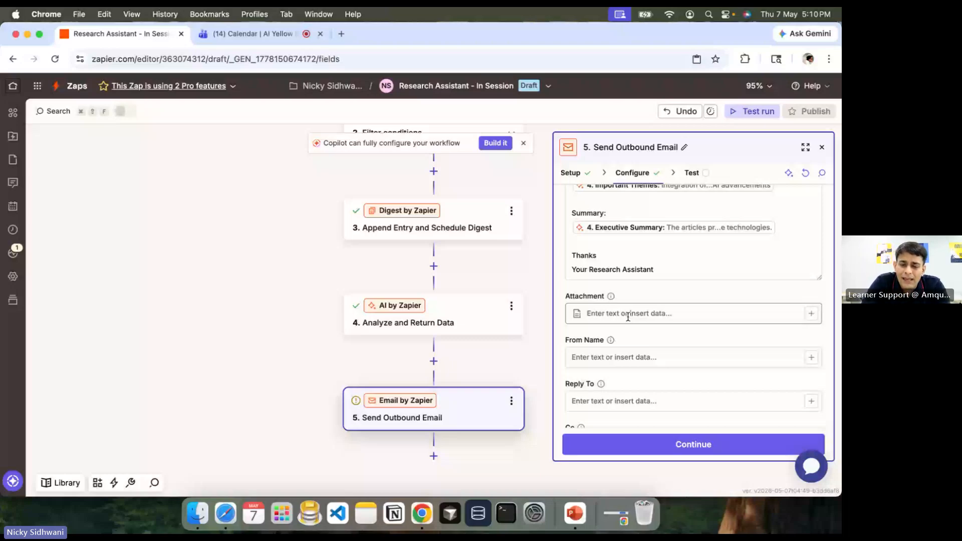
Step: Enter 'My AI Assistant' as the From Name, cross-checking the Teams chat and configuration slide
scroll(629, 321, down, 1)
click(631, 323)
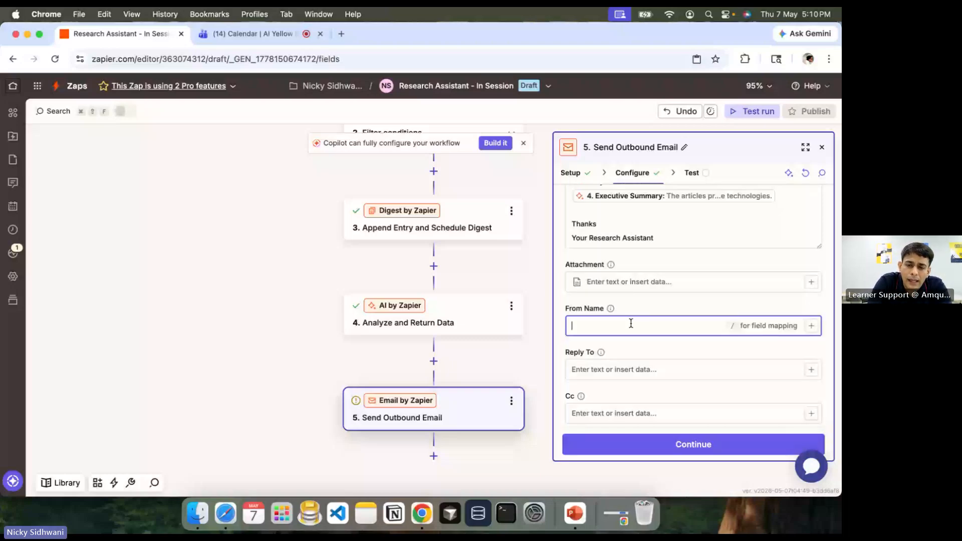
text(M)
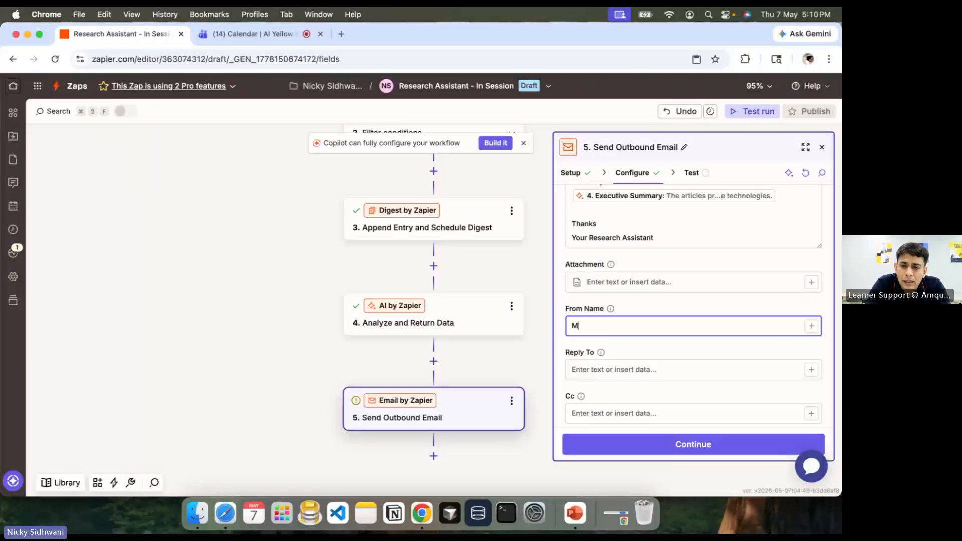
text(y AI Assist)
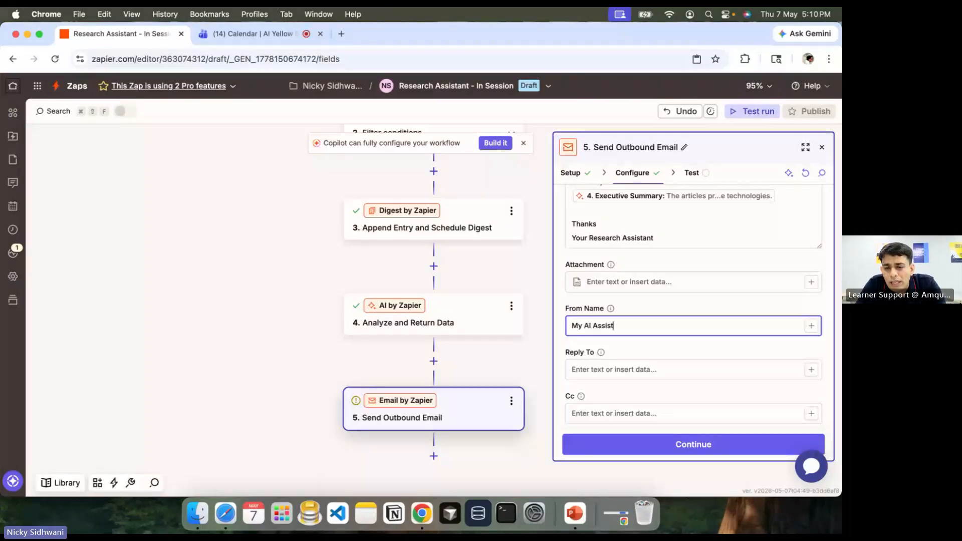
click(295, 34)
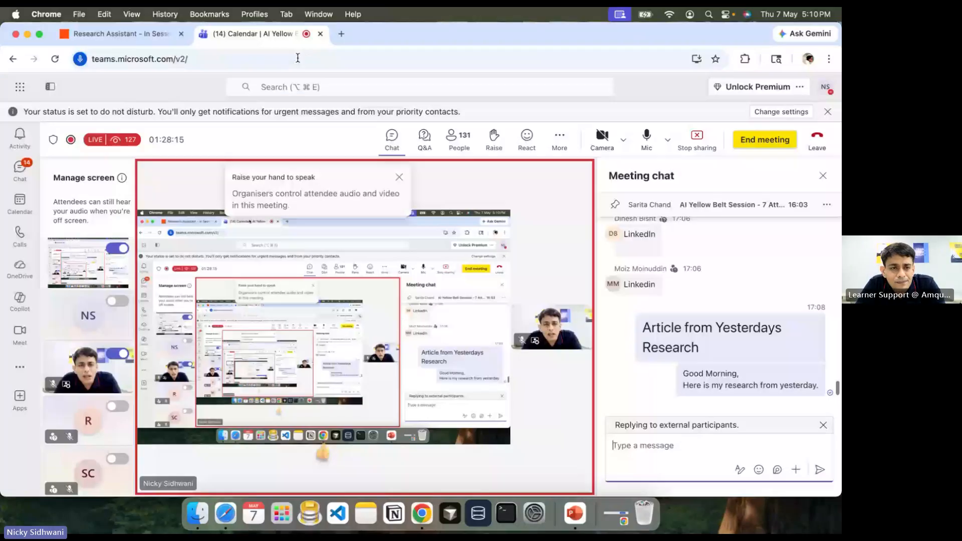
key(ctrl+Tab)
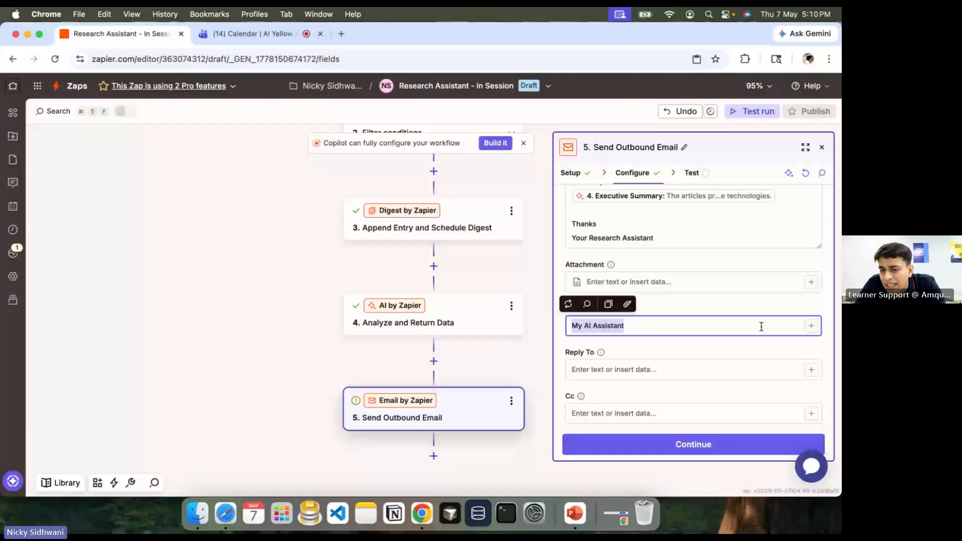
scroll(633, 332, up, 5)
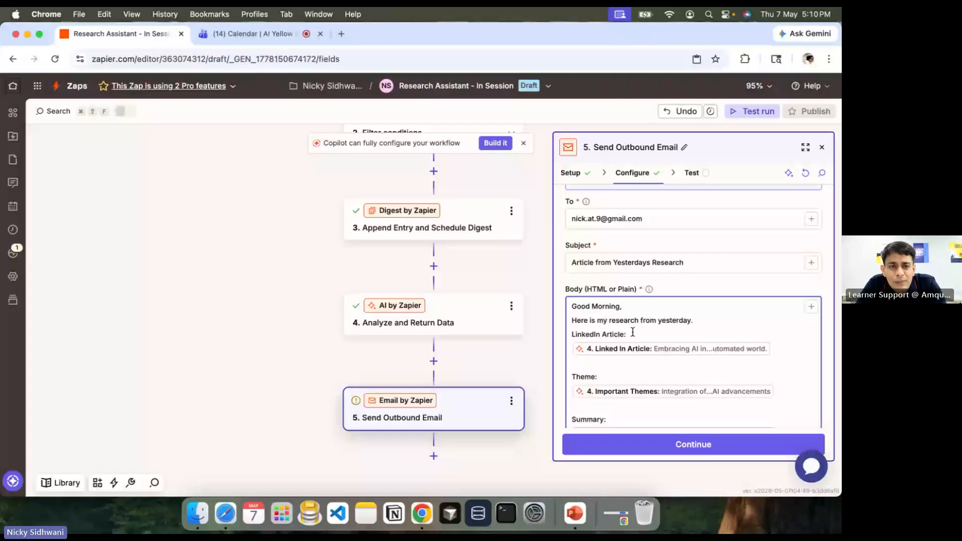
scroll(633, 332, down, 2)
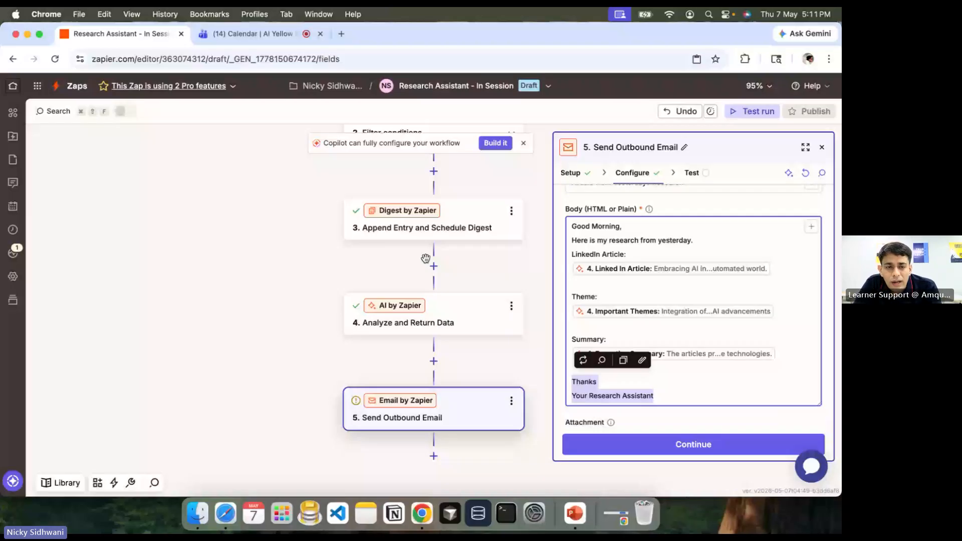
key(super+Tab)
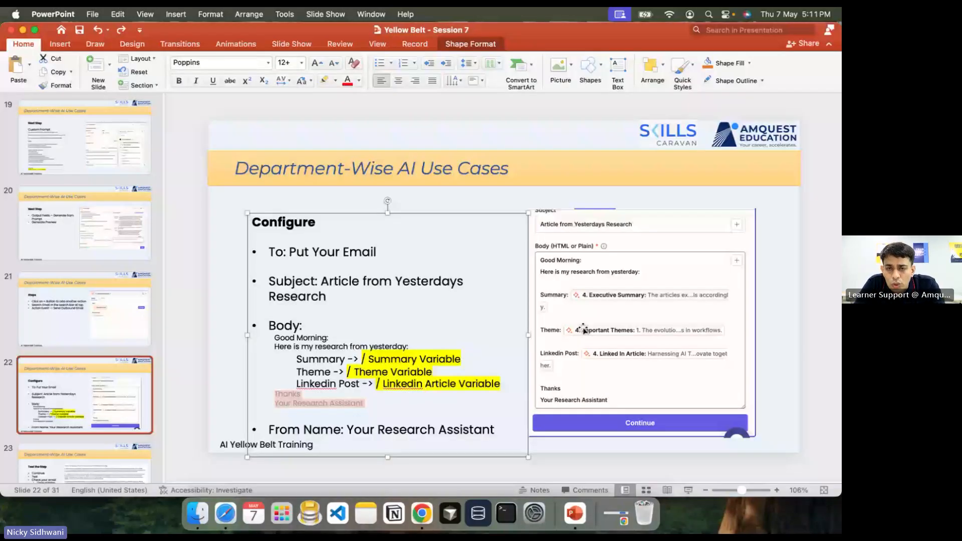
key(super+Tab)
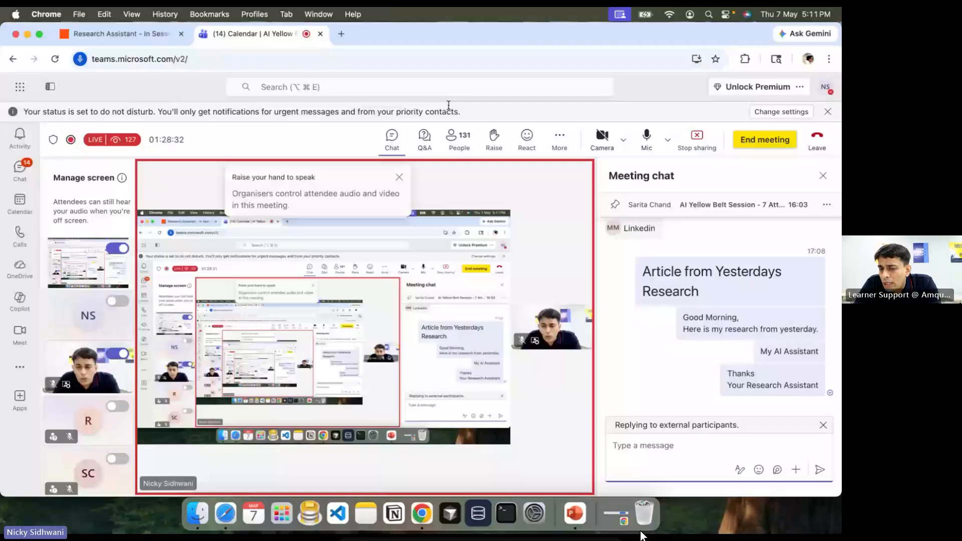
key(ctrl+shift+Tab)
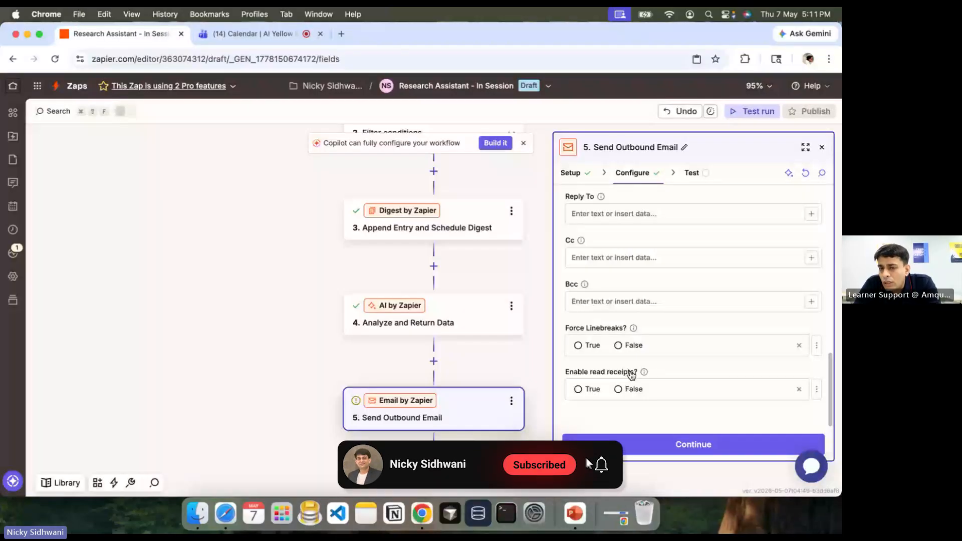
Step: Review the test data for the email subject and the 'Thanks / Your Research Assistant' sign-off
click(655, 448)
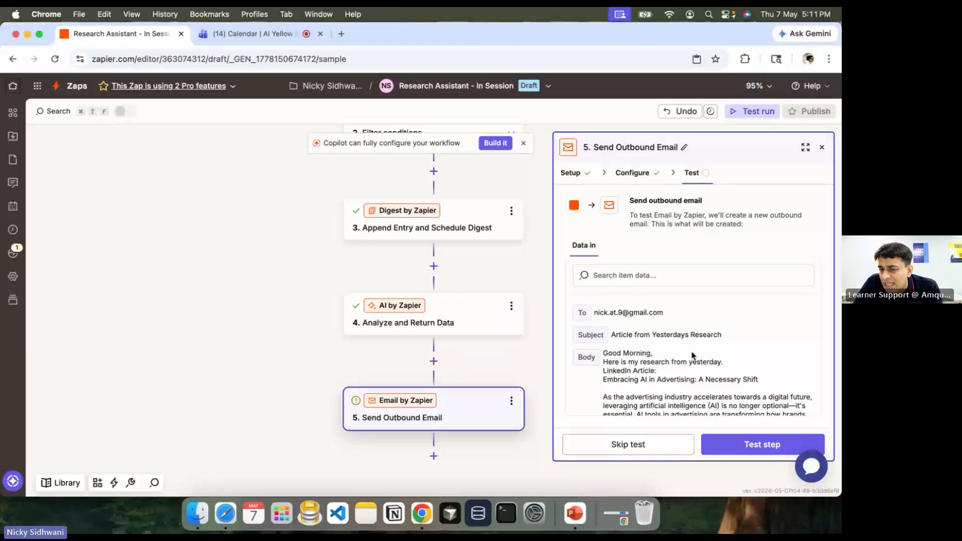
triple_click(654, 331)
scroll(653, 327, down, 1)
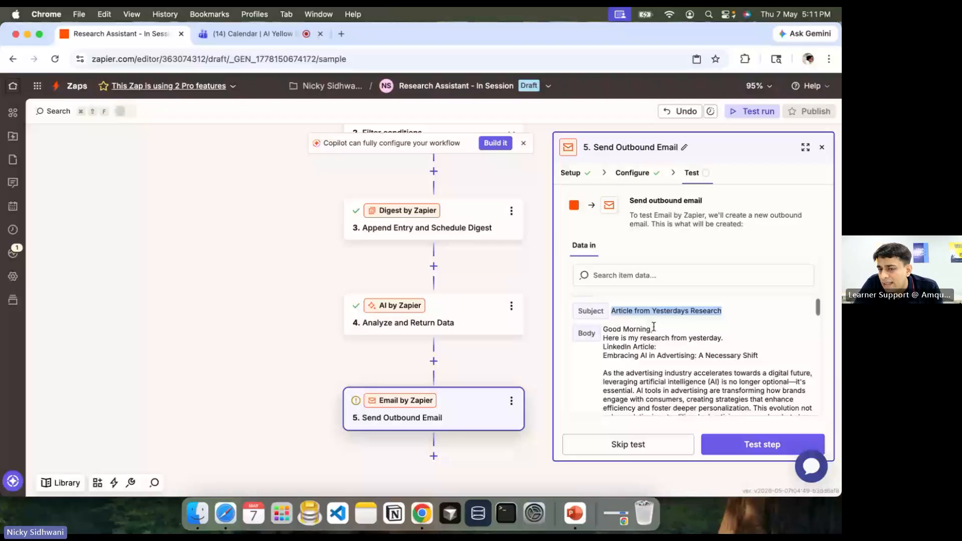
scroll(654, 327, down, 1)
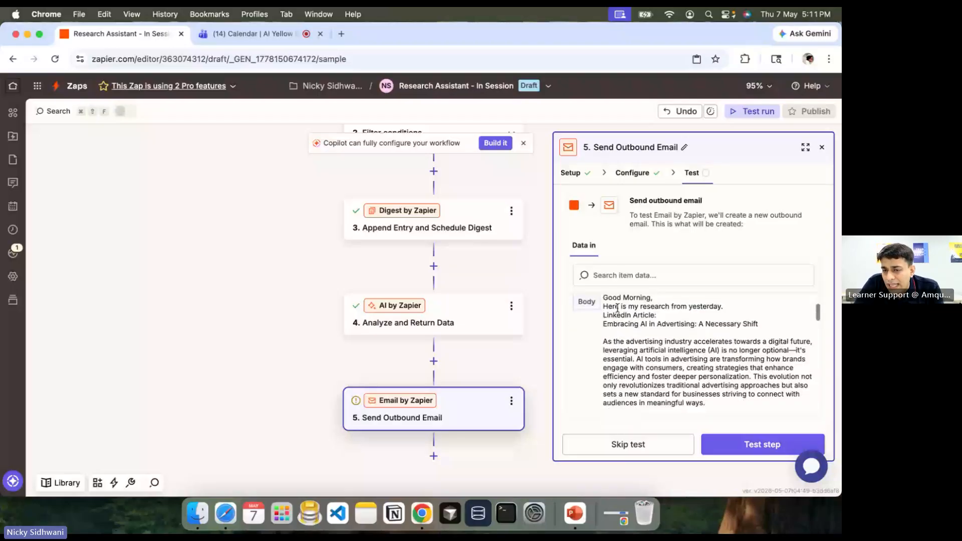
scroll(694, 373, down, 5)
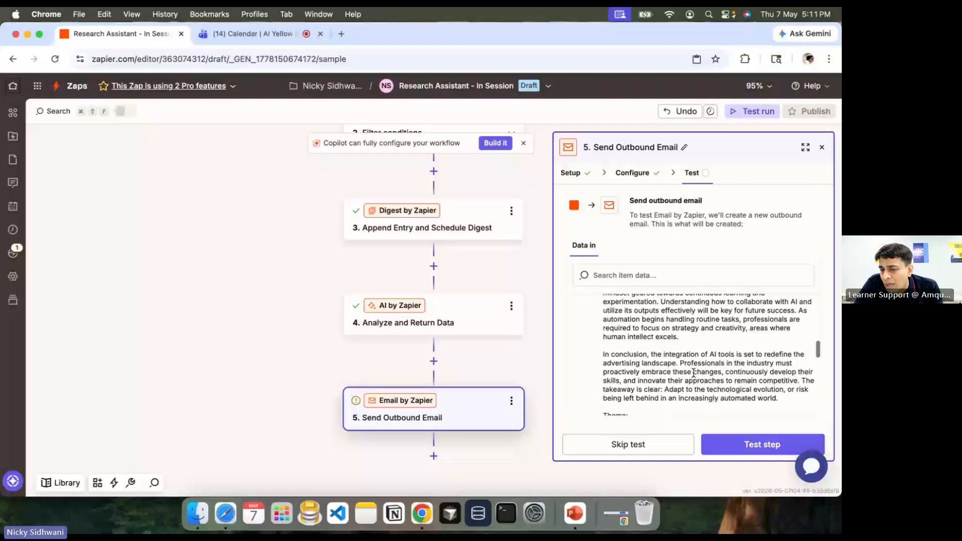
scroll(603, 325, down, 3)
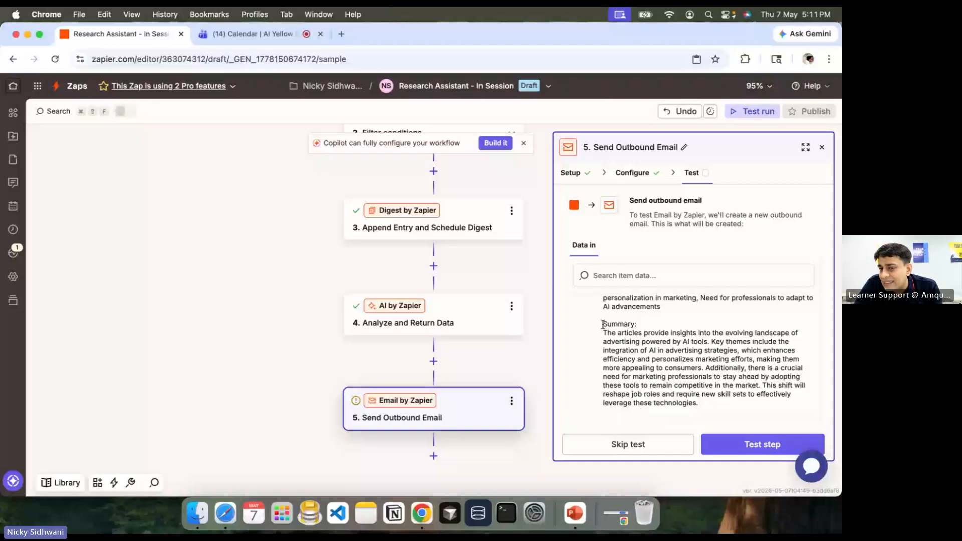
drag(603, 325, 717, 393)
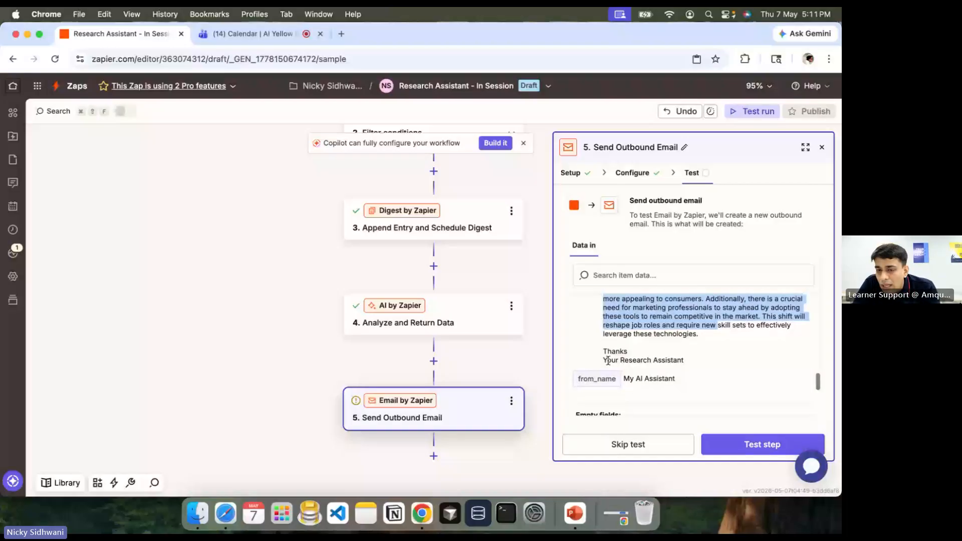
drag(602, 350, 709, 363)
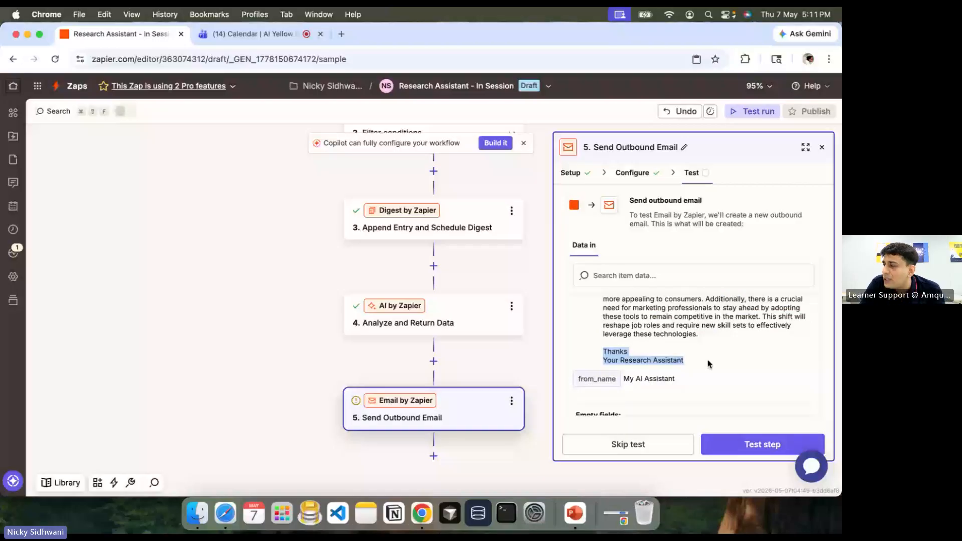
scroll(708, 363, down, 1)
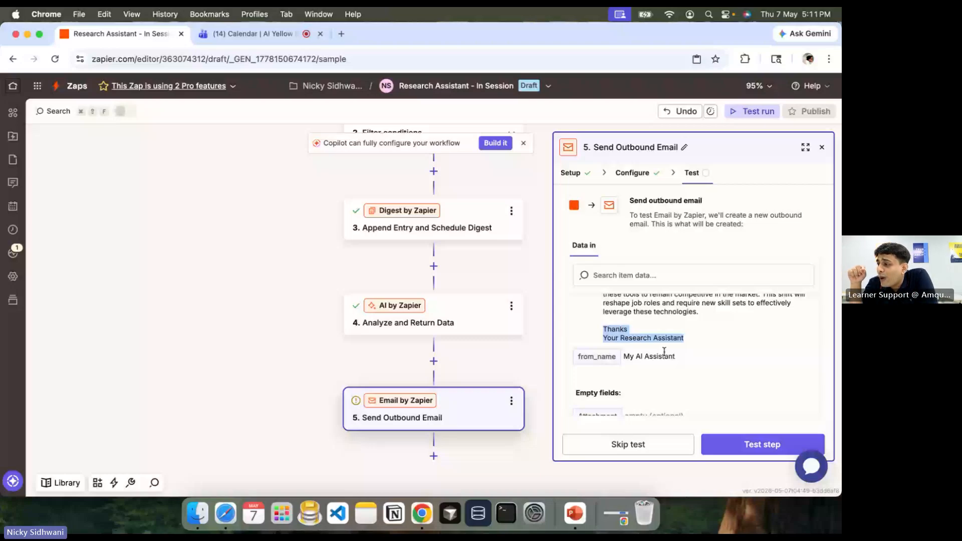
Step: Check the article's concluding paragraph, send the test outbound email, and open a new tab for Gmail
scroll(664, 352, up, 5)
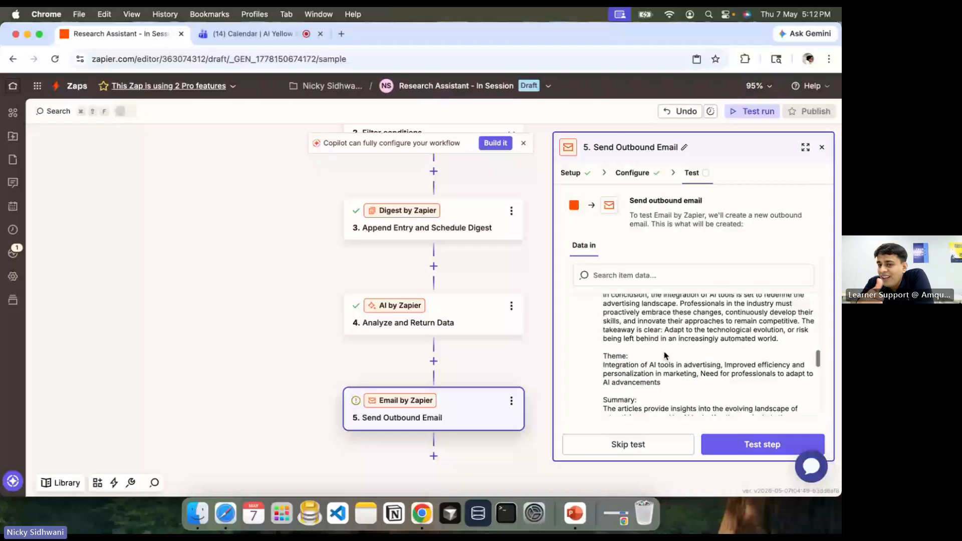
scroll(664, 355, up, 1)
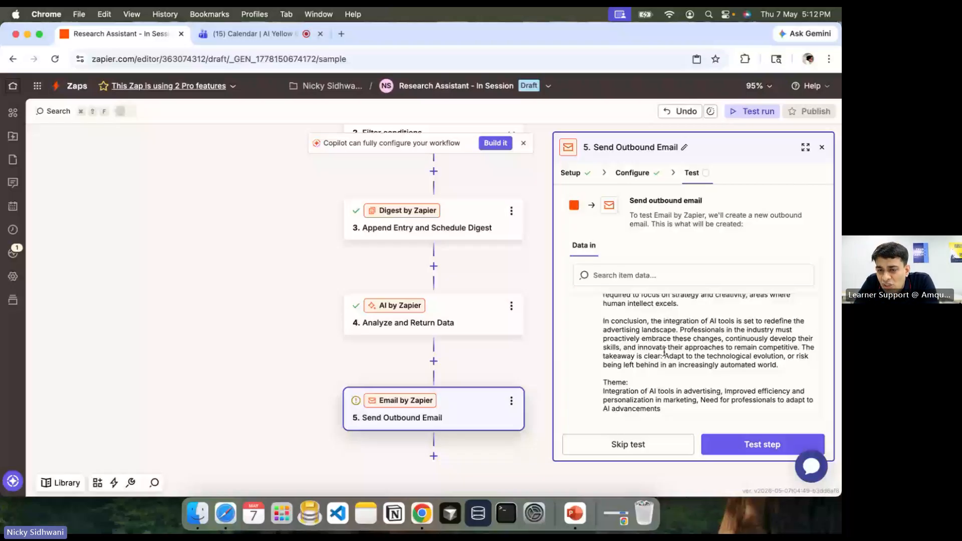
scroll(664, 352, up, 5)
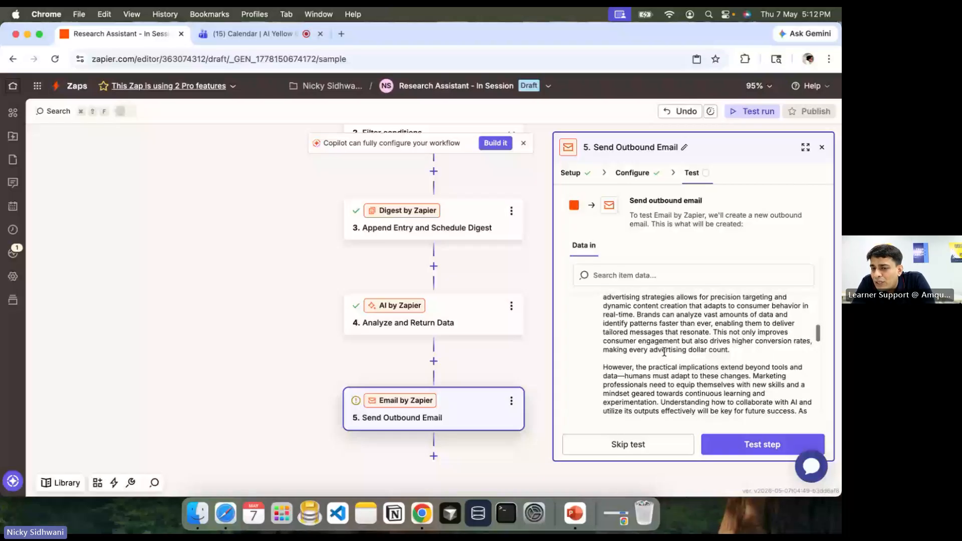
scroll(664, 352, up, 5)
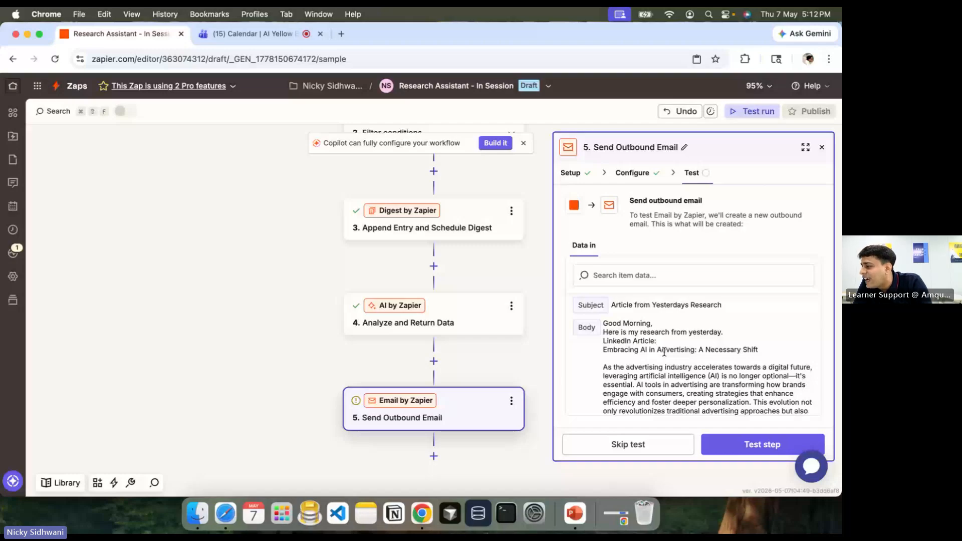
scroll(665, 352, down, 1)
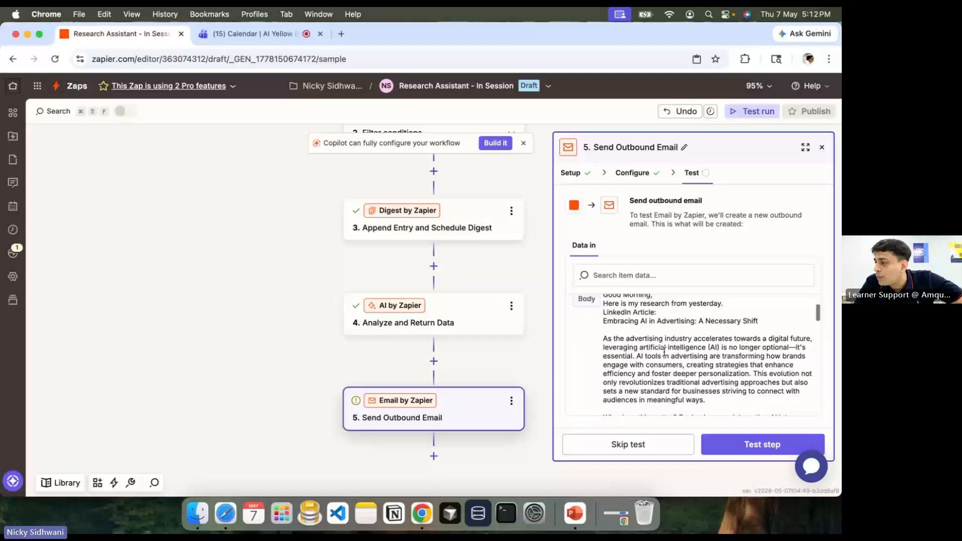
scroll(664, 352, down, 1)
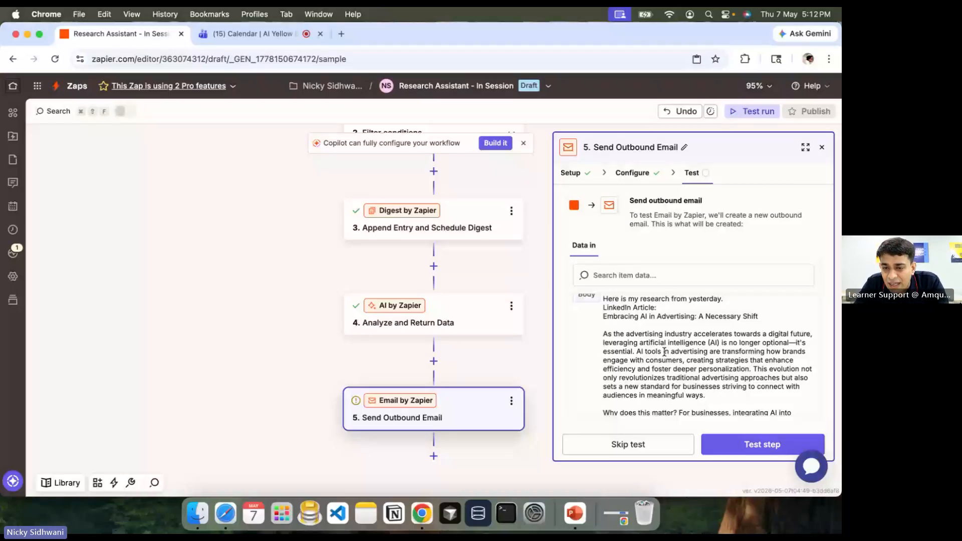
drag(664, 352, 603, 316)
scroll(678, 373, down, 6)
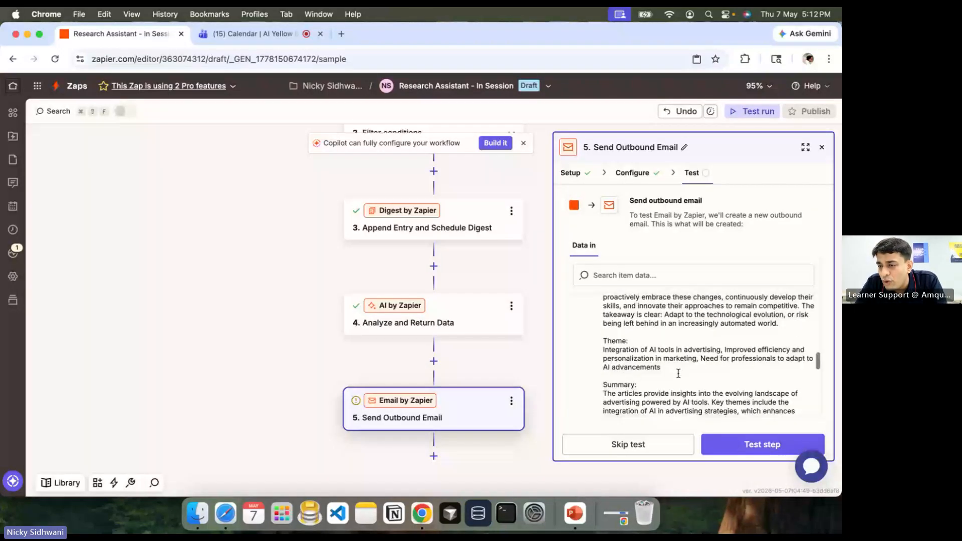
triple_click(784, 332)
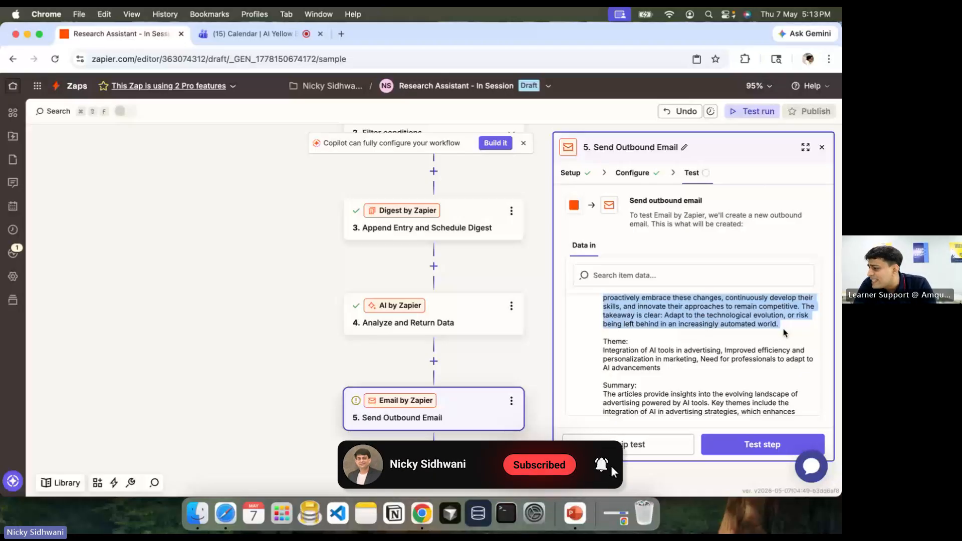
click(752, 449)
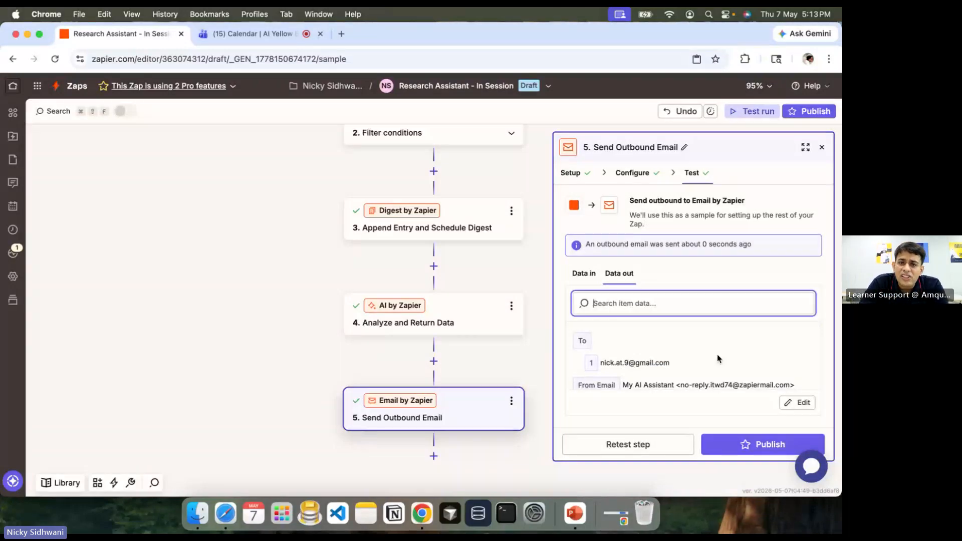
click(341, 33)
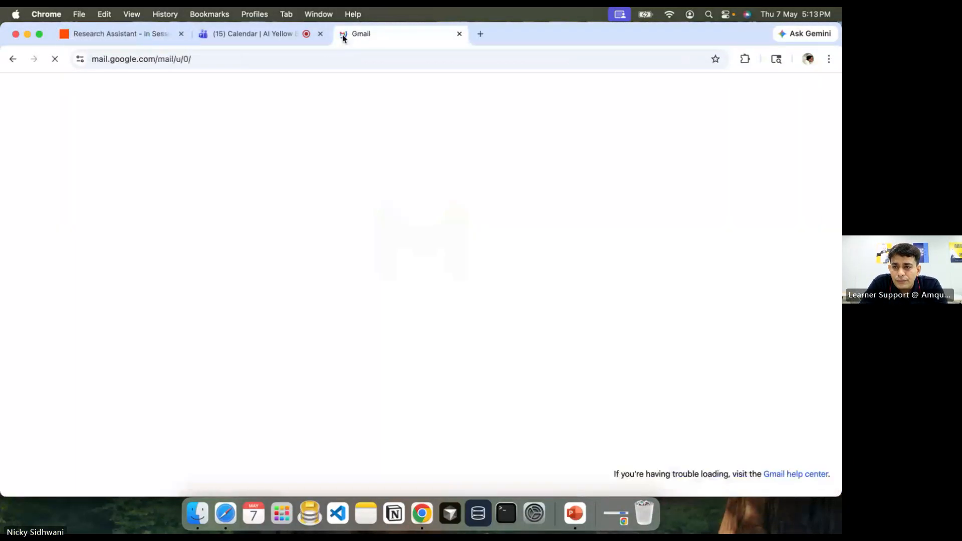
Step: Read the email from My AI Assistant, highlighting its opening line, LinkedIn article and summary sections
key(super+Tab)
key(super+Tab)
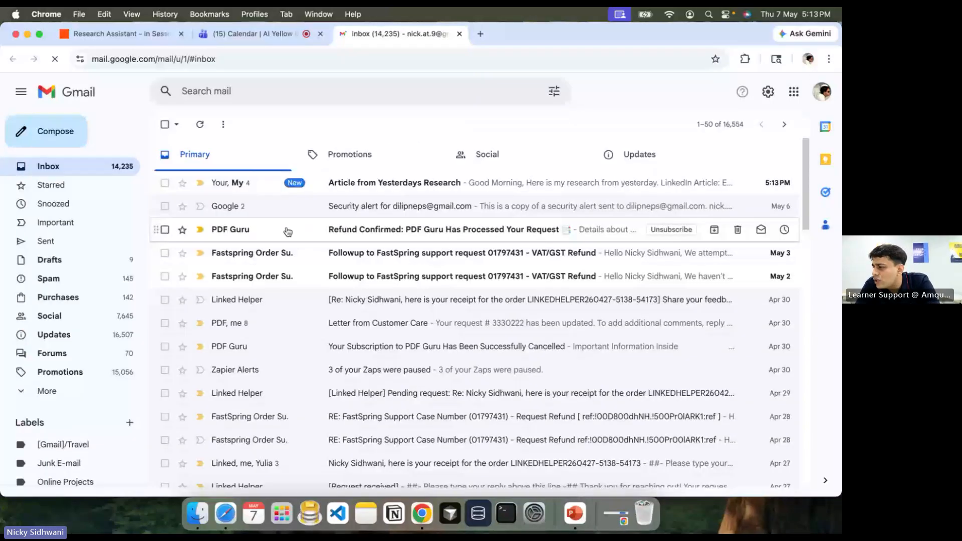
scroll(310, 386, down, 1)
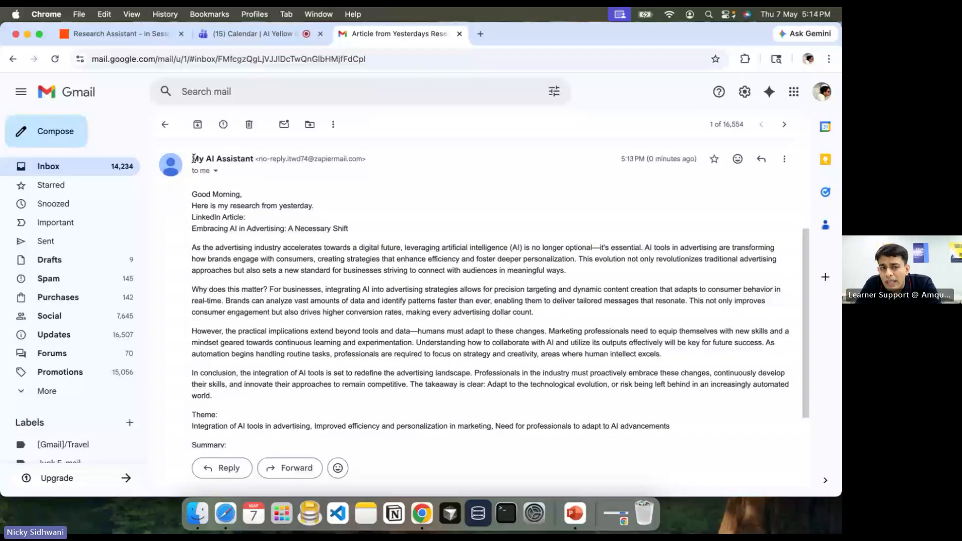
drag(193, 159, 234, 157)
mouse_move(234, 157)
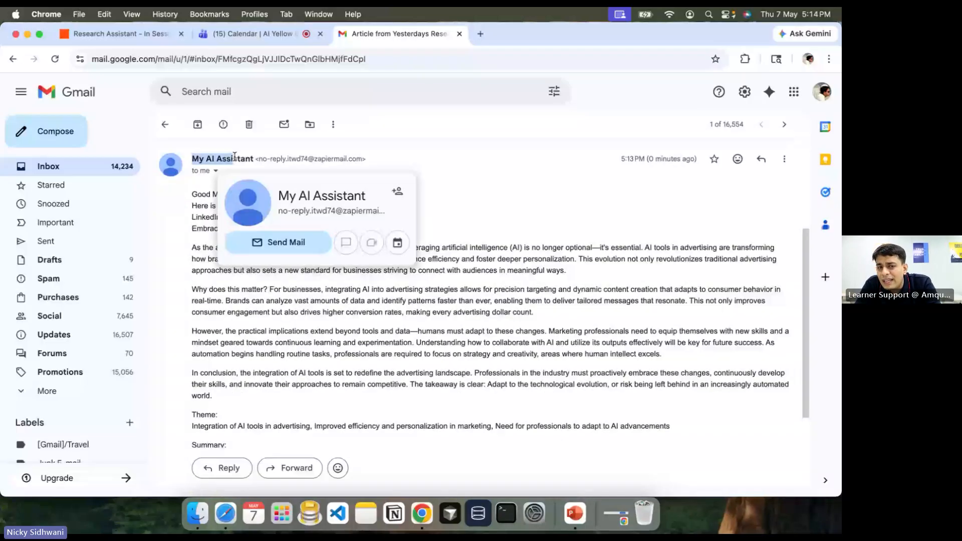
click(194, 196)
drag(209, 205, 333, 206)
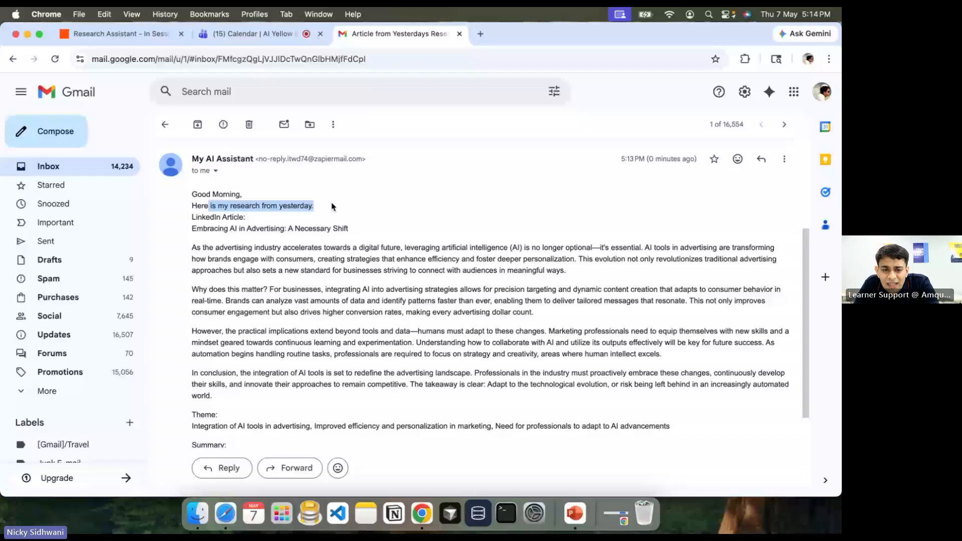
drag(187, 220, 599, 375)
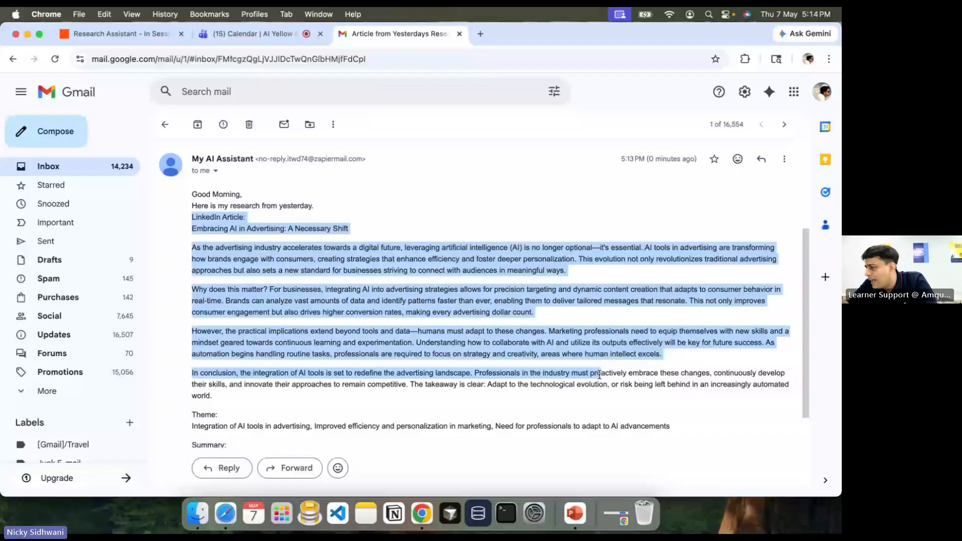
scroll(598, 375, down, 3)
drag(191, 358, 429, 400)
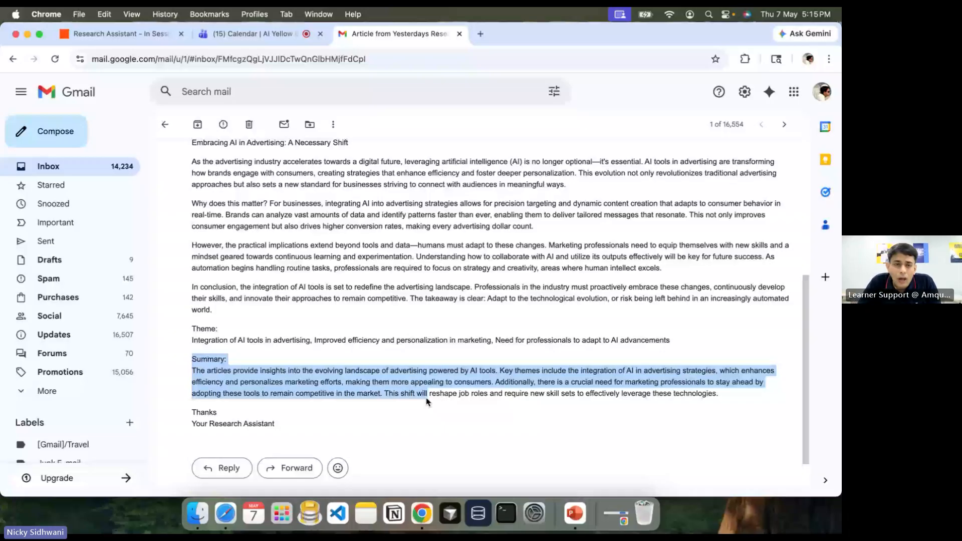
click(225, 33)
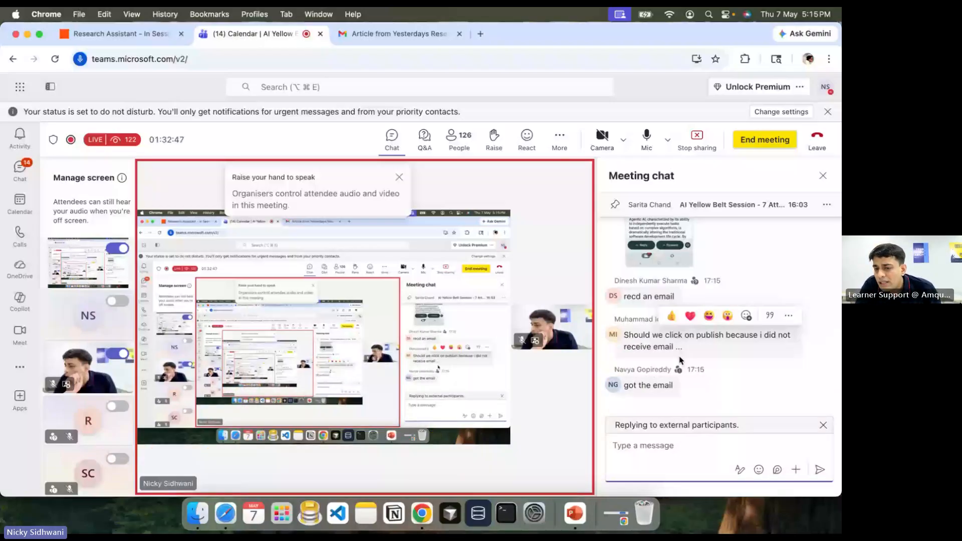
Step: Return to the Zapier Research Assistant tab after reading attendees' 'got the email' replies
key(ctrl+shift+Tab)
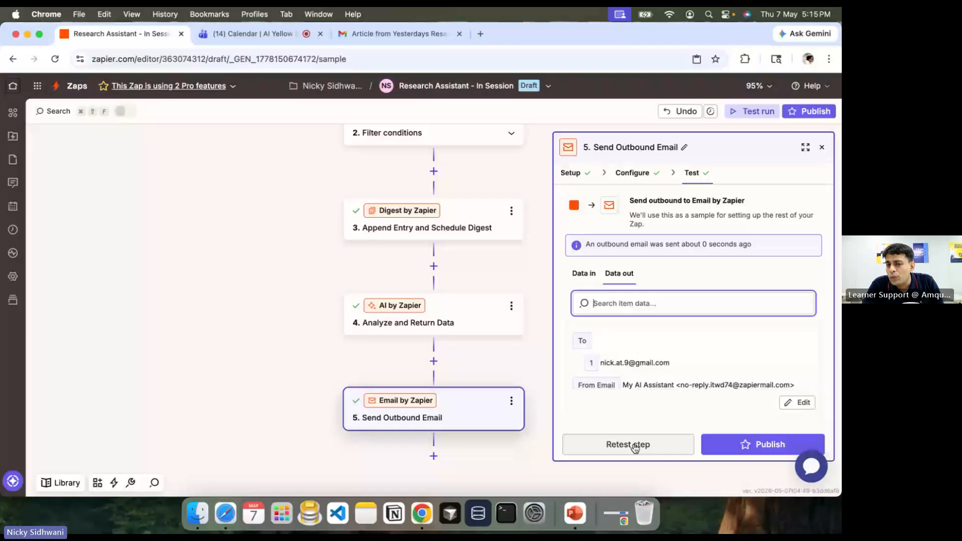
Step: Try publishing the Zap, dismiss the 'Upgrade to Pro to publish this Zap' dialog, and scroll back up
click(762, 444)
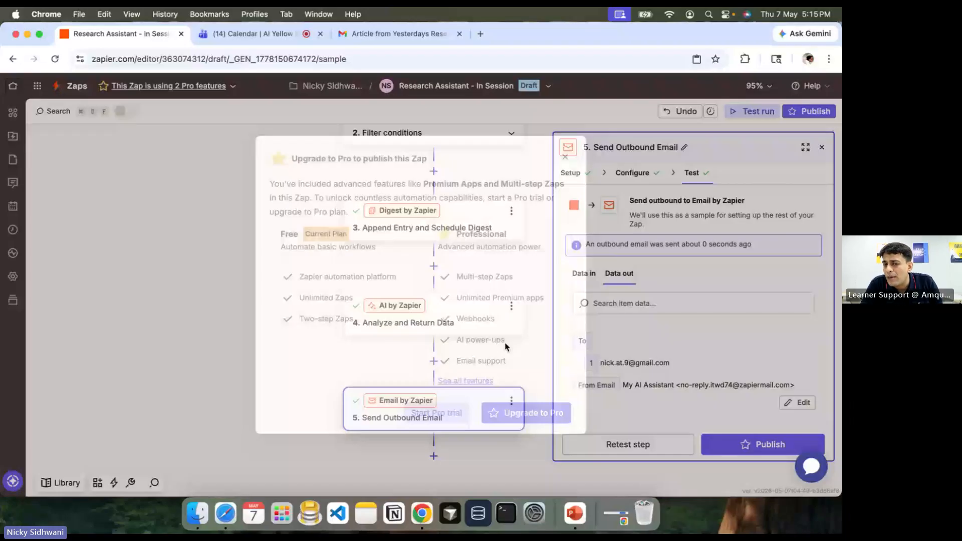
click(565, 157)
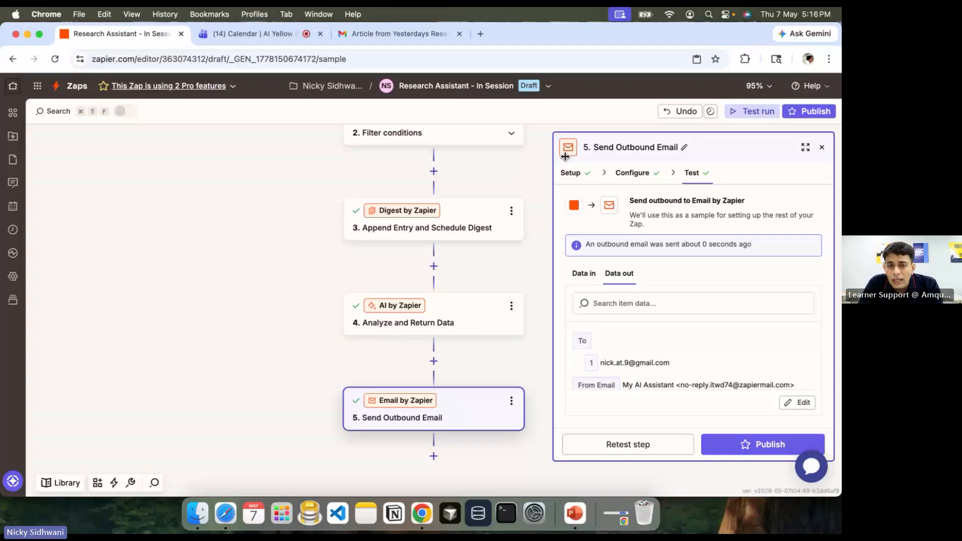
scroll(381, 189, up, 5)
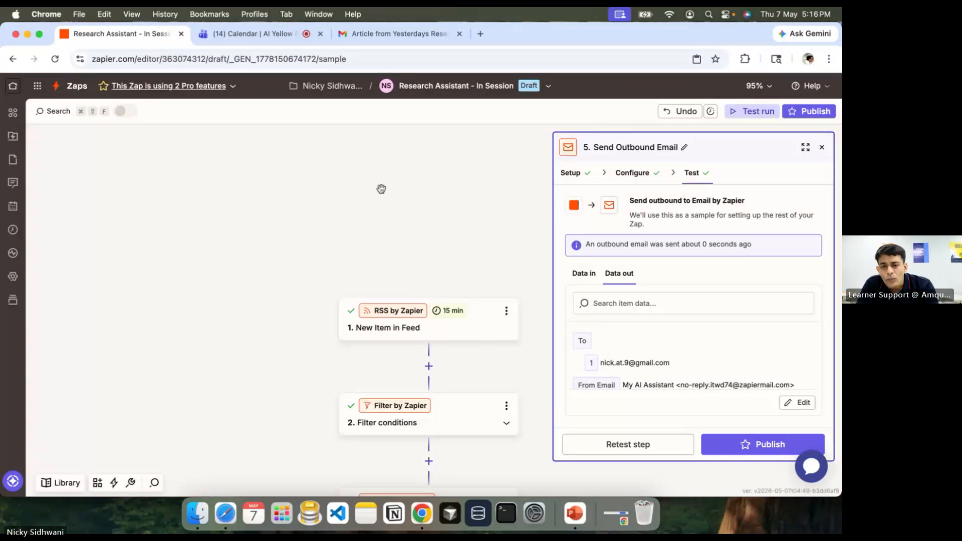
Step: Open the RSS 'New Item in Feed' trigger's Google News feed settings, advancing the slides to 'Publish the Flow'
scroll(381, 189, down, 1)
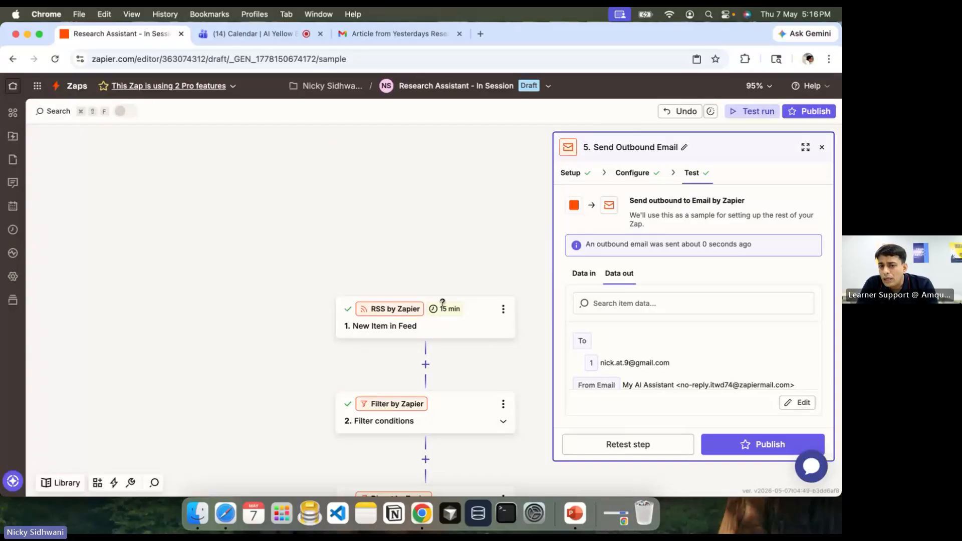
click(447, 332)
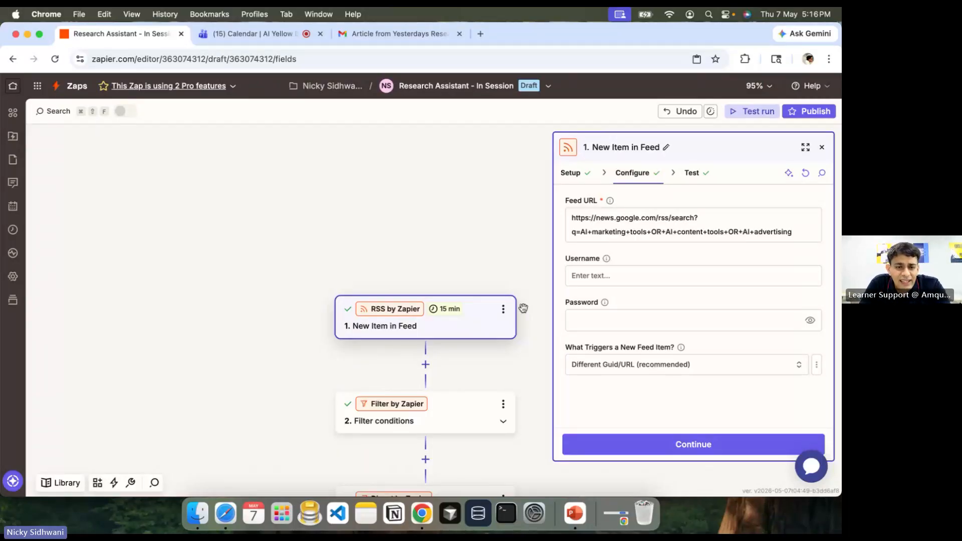
key(super+Tab)
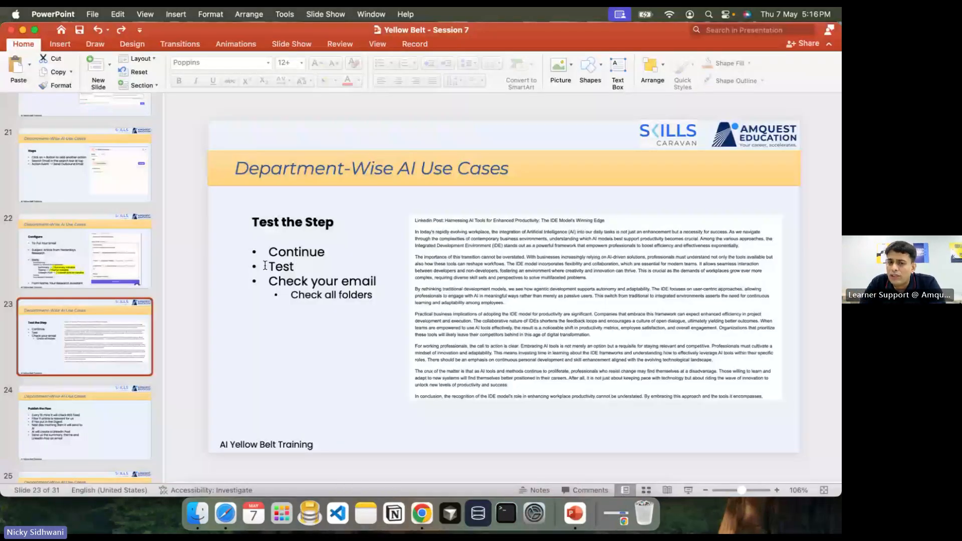
key(Down)
key(super+Tab)
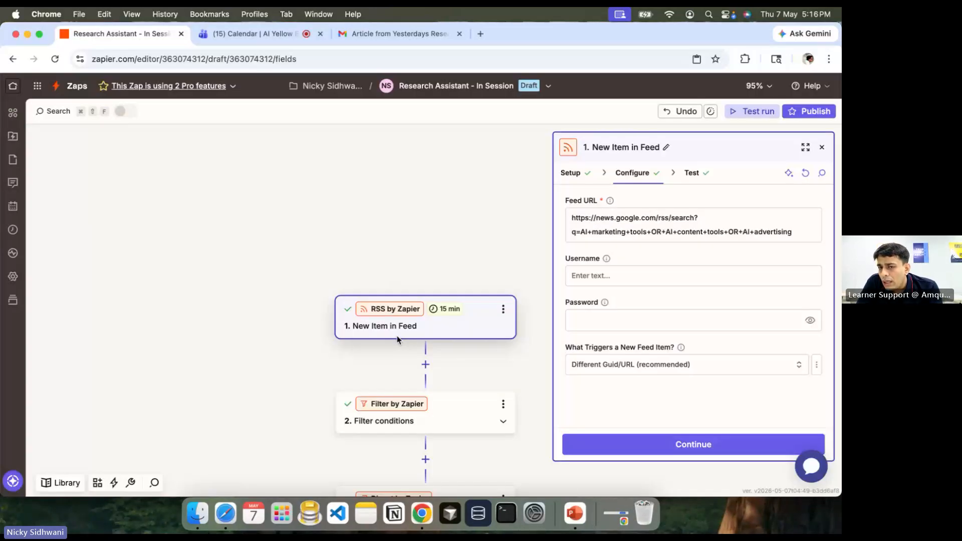
Step: Review the RSS trigger setup, then retest it to fetch new feed records
click(571, 173)
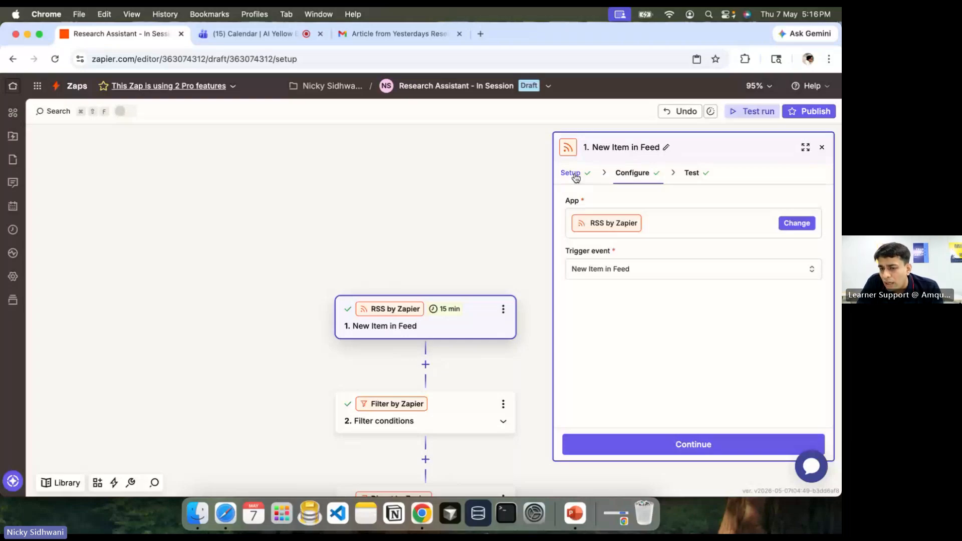
click(690, 449)
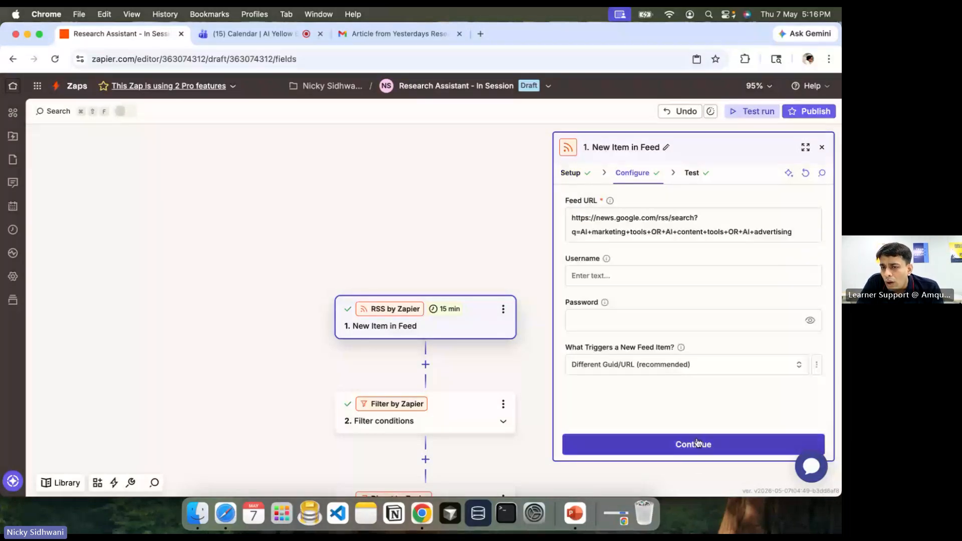
click(698, 443)
click(690, 266)
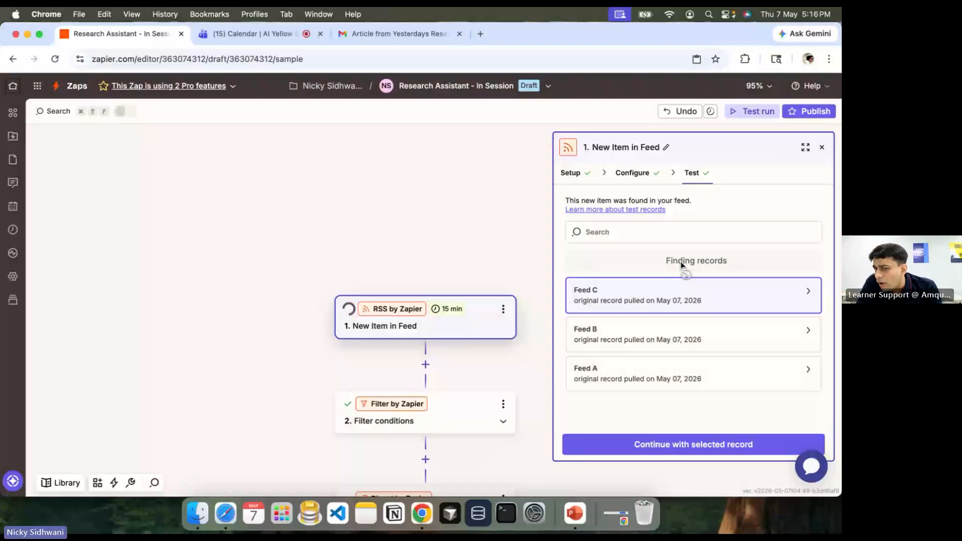
Step: Compare the Feed C, B and A articles and choose Feed B's Viant article as the sample record
click(665, 300)
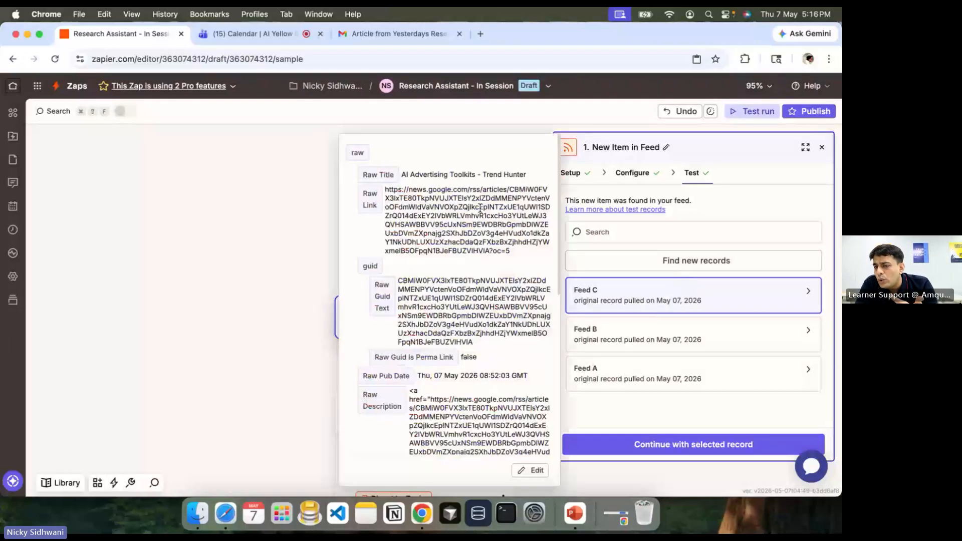
click(649, 341)
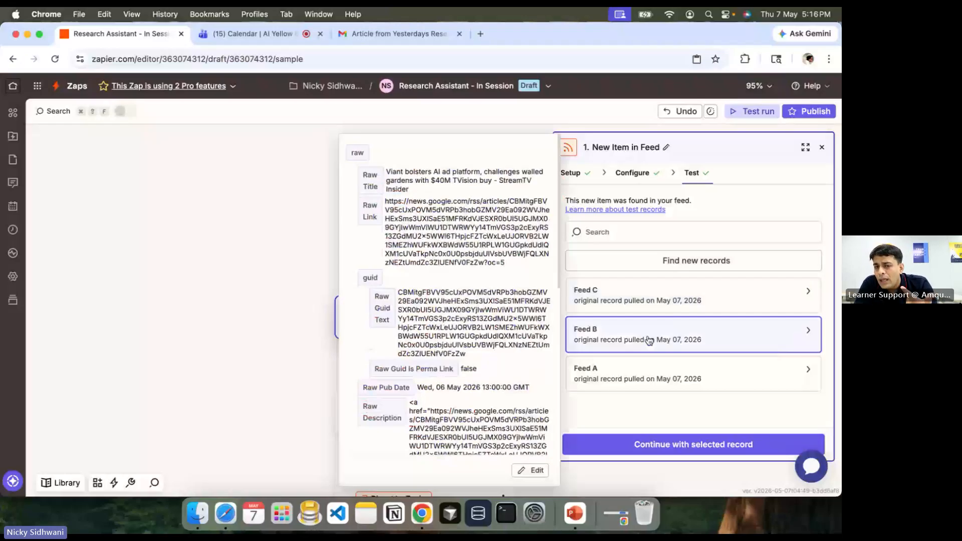
click(650, 370)
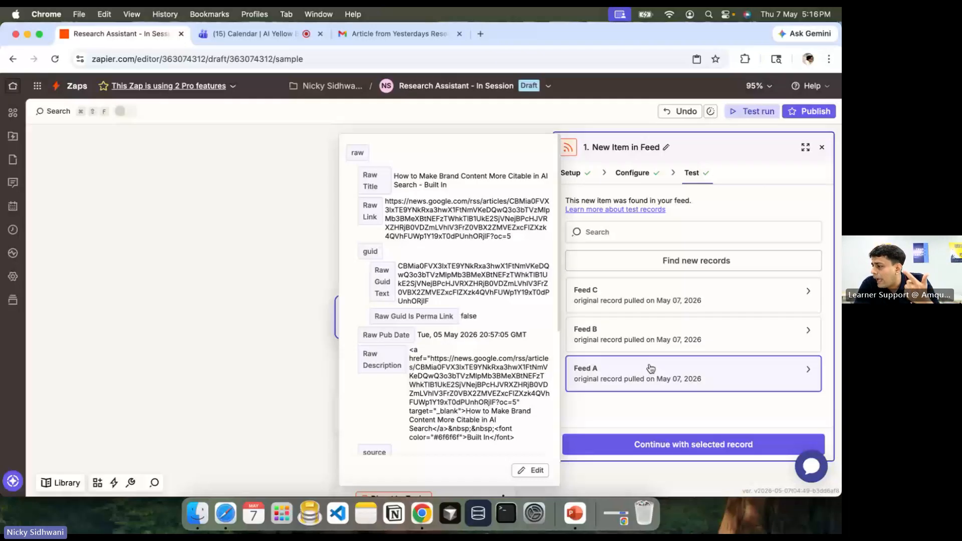
click(645, 333)
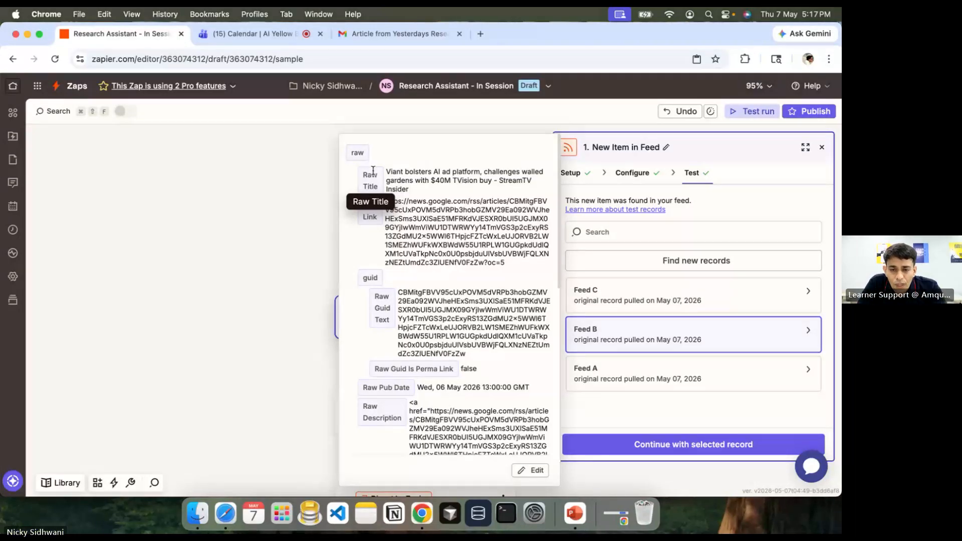
key(super+Tab)
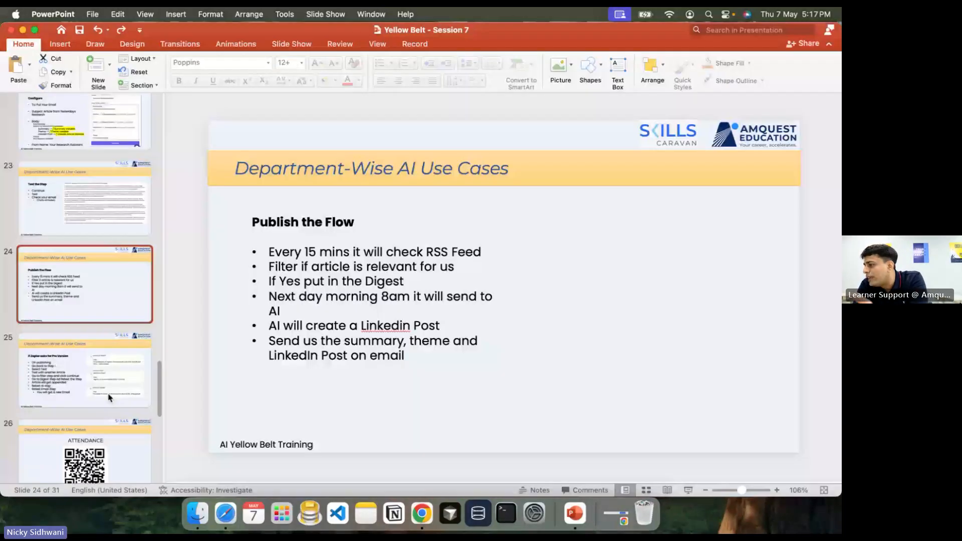
Step: Show slide 25, 'If Zapier asks for Pro Version', zoomed in on its retest steps
click(109, 397)
scroll(624, 236, up, 1)
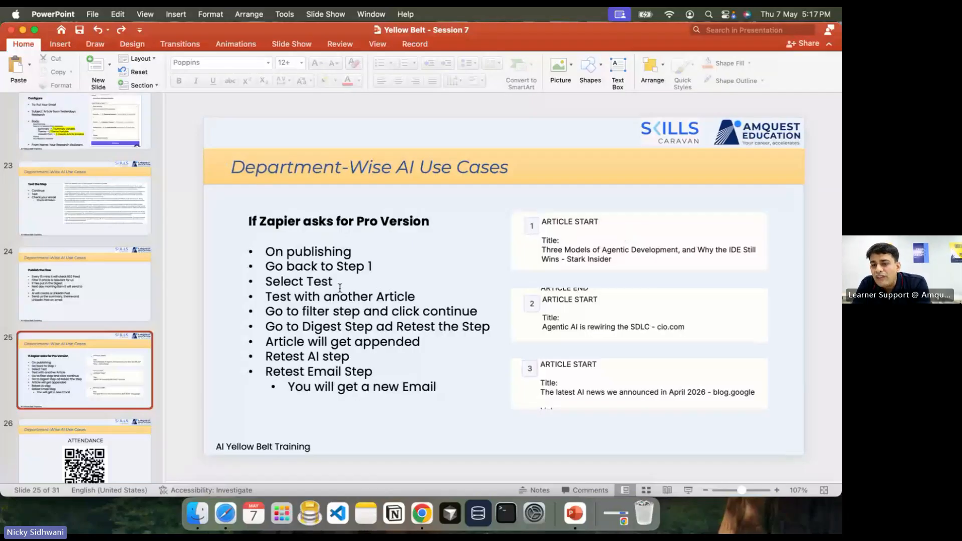
scroll(339, 288, up, 2)
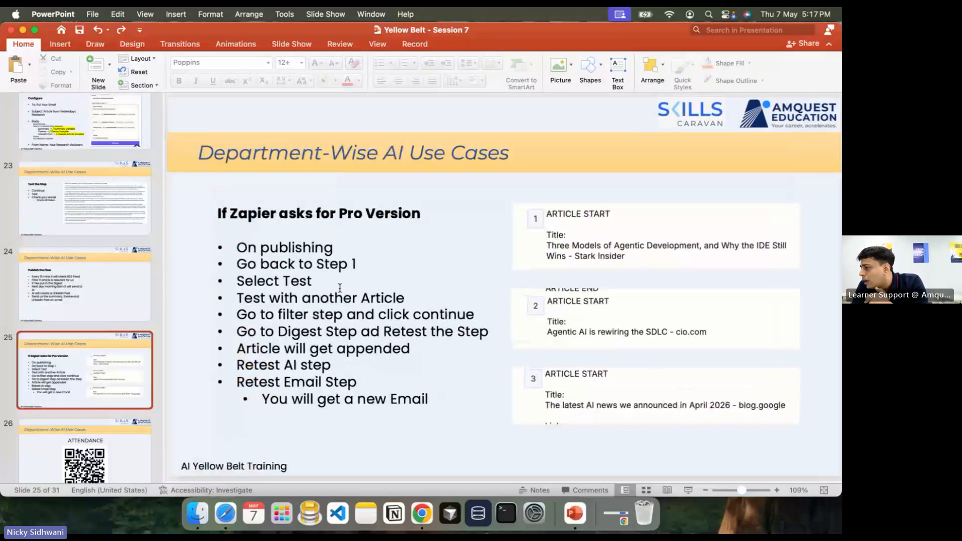
scroll(340, 288, up, 5)
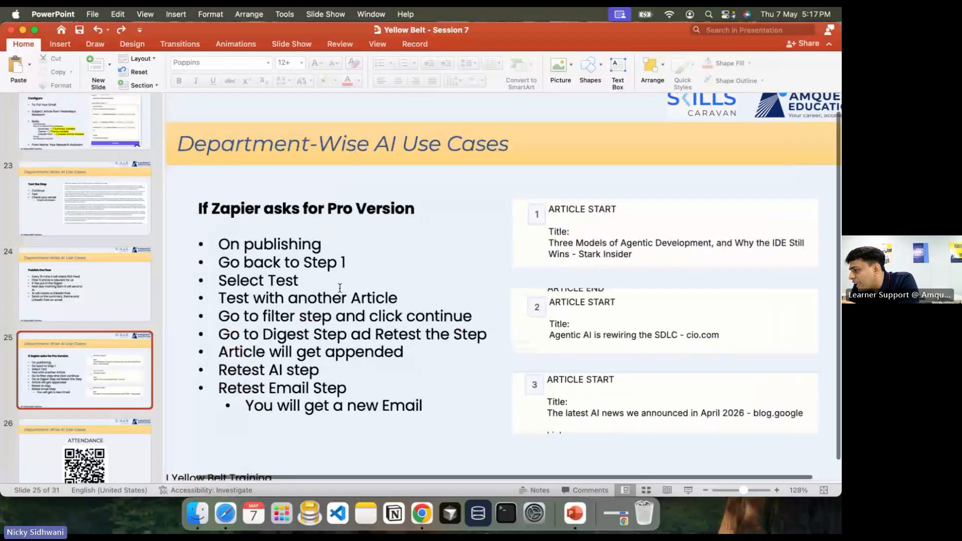